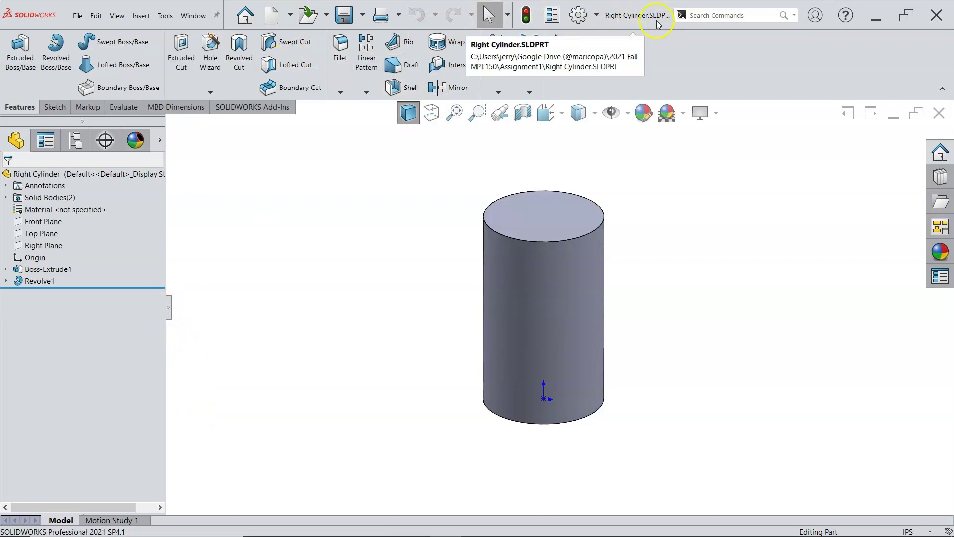
Close the open Right Cylinder part and create a new document from the Part template.
click(940, 114)
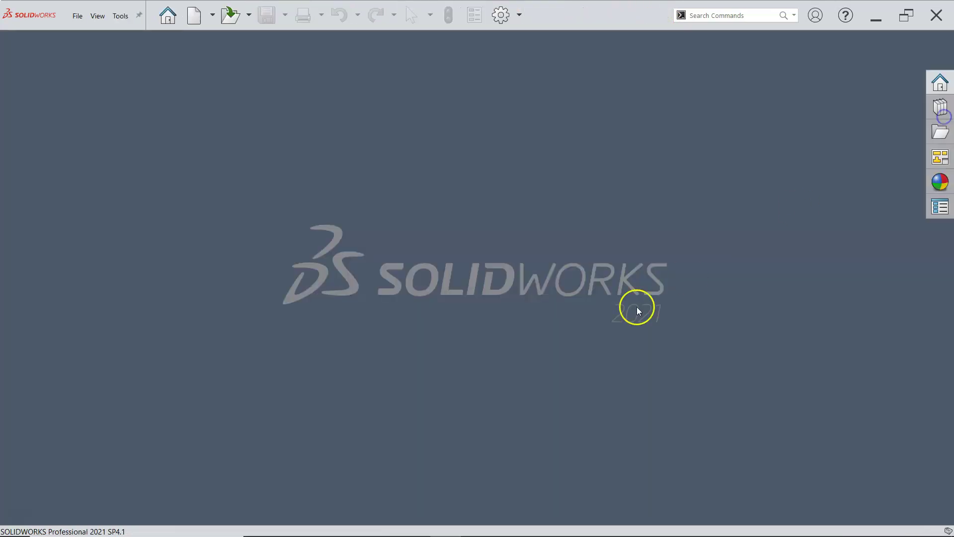
click(197, 26)
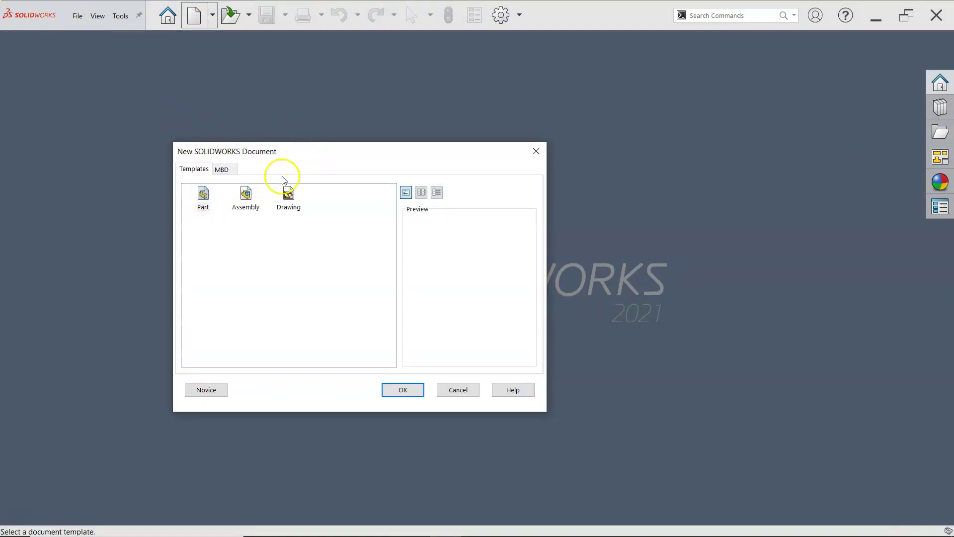
double_click(203, 197)
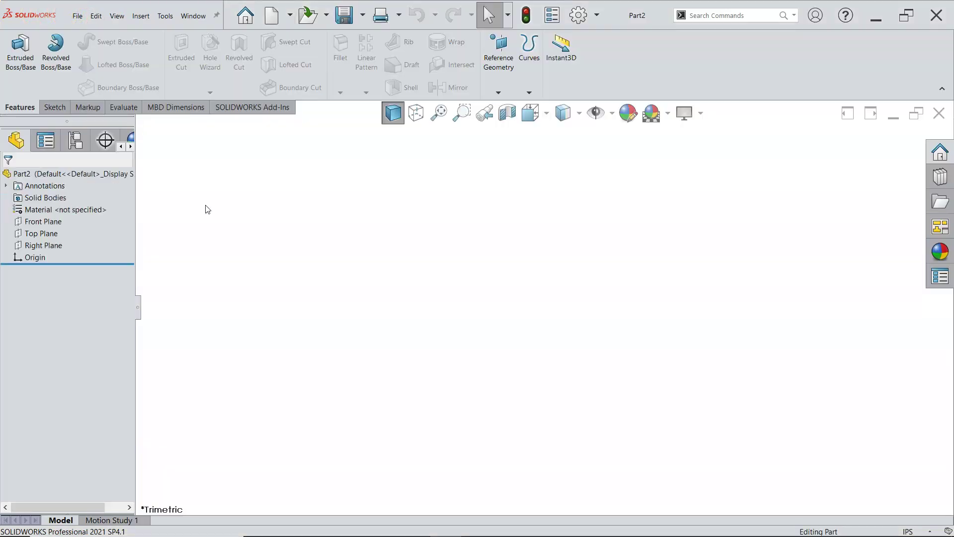
Sketch a closed right triangle on the Front Plane with its right angle at the origin, about 1.38 in wide and 2.2 in high.
click(50, 220)
click(59, 207)
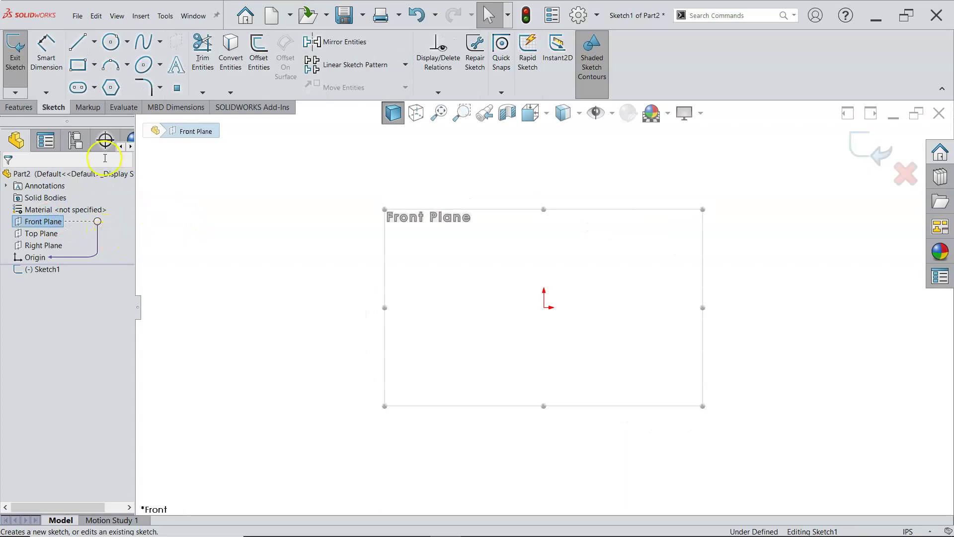
click(78, 44)
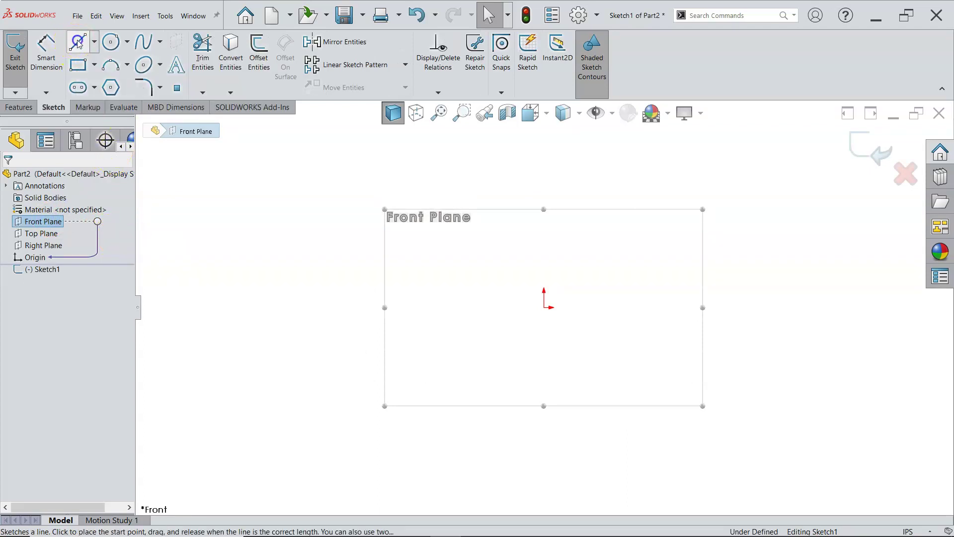
click(543, 307)
click(607, 307)
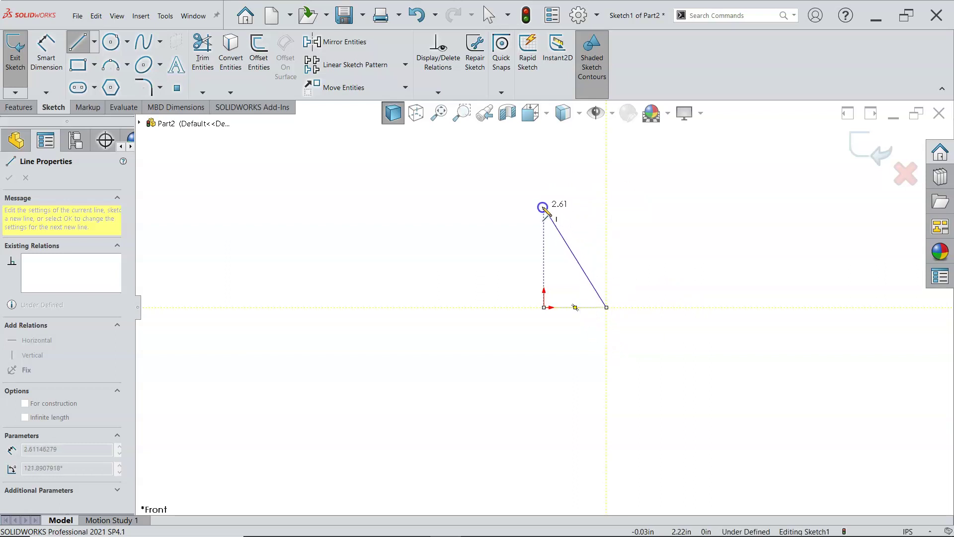
click(543, 207)
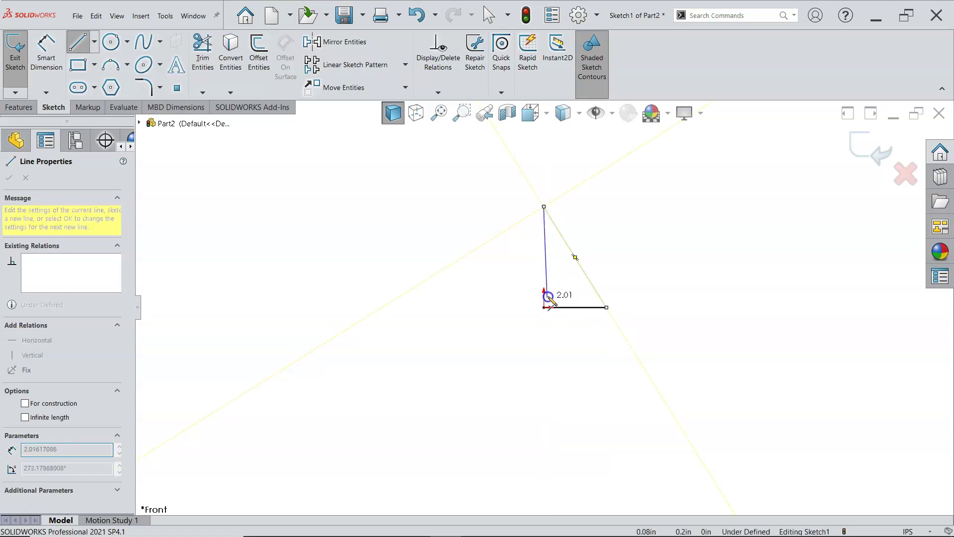
click(545, 307)
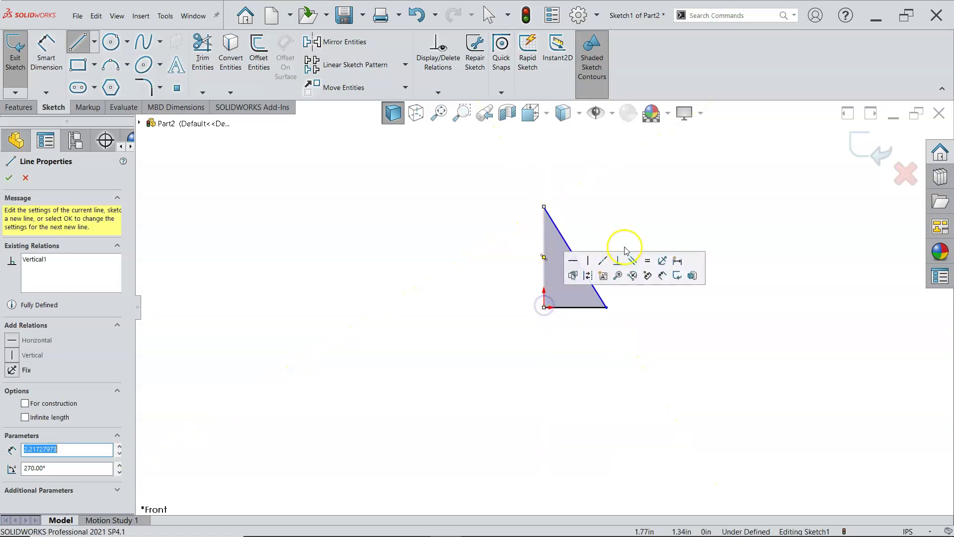
Dimension the triangle's horizontal base to 1.5 in using Smart Dimension.
click(648, 275)
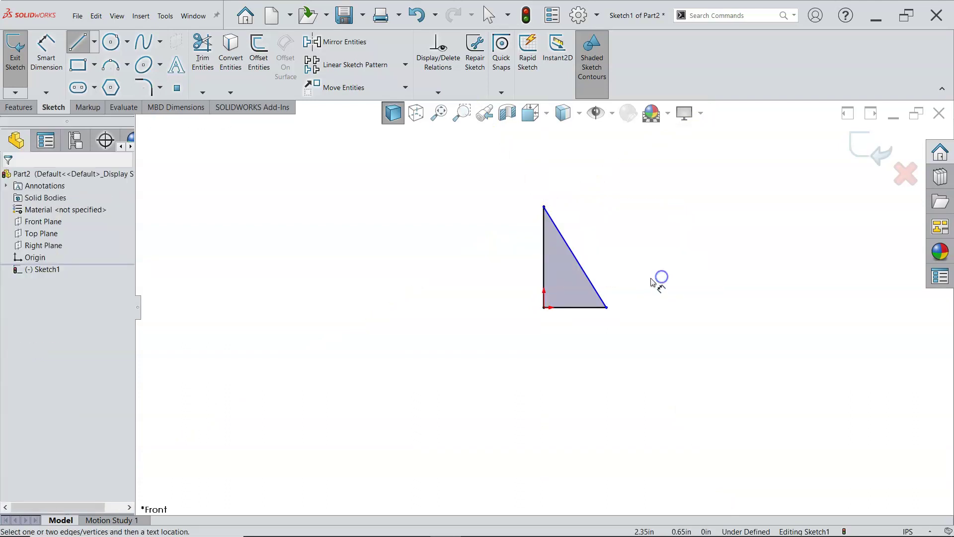
click(582, 308)
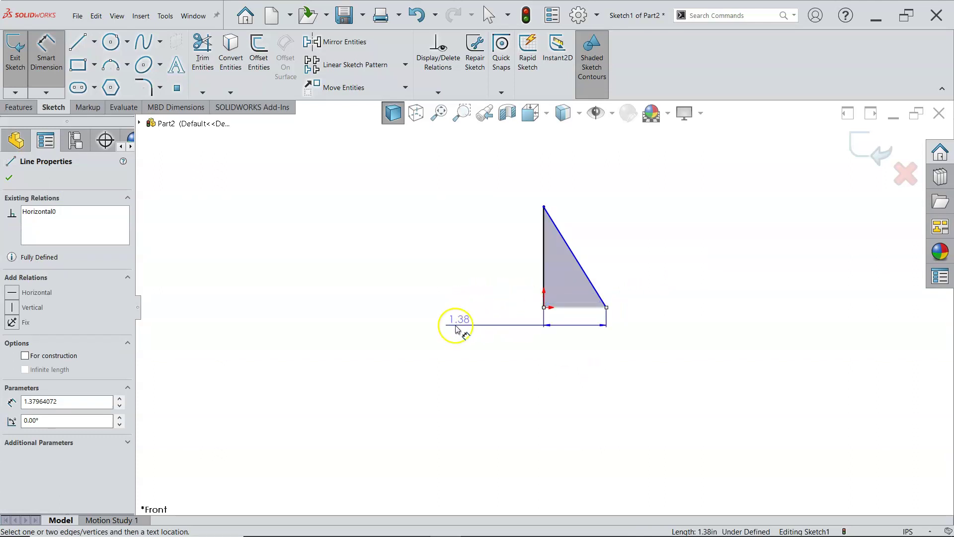
click(572, 337)
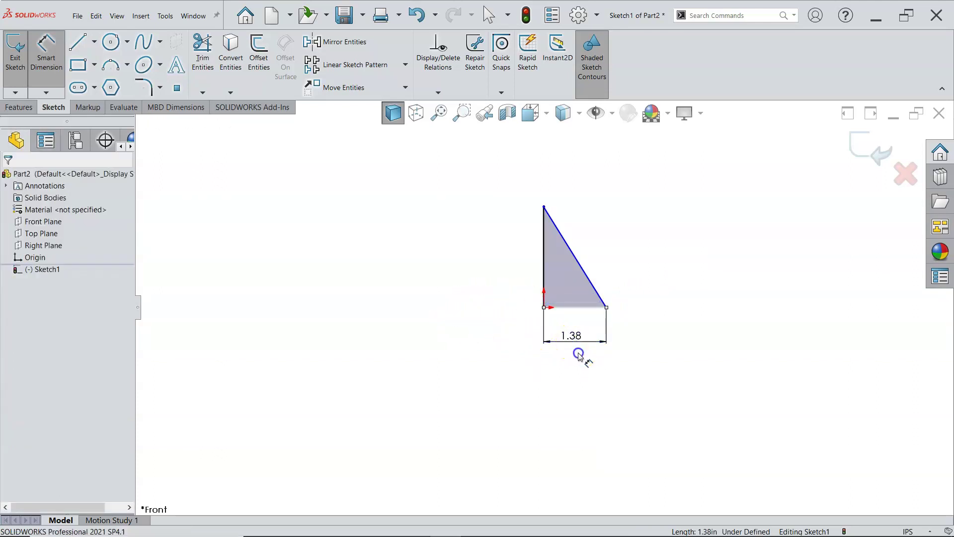
text(1.)
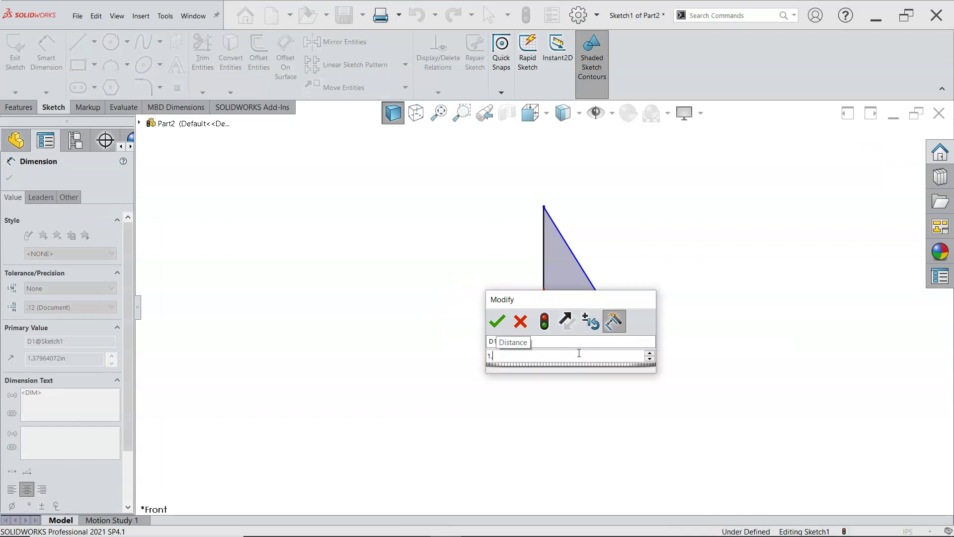
text(5)
key(Return)
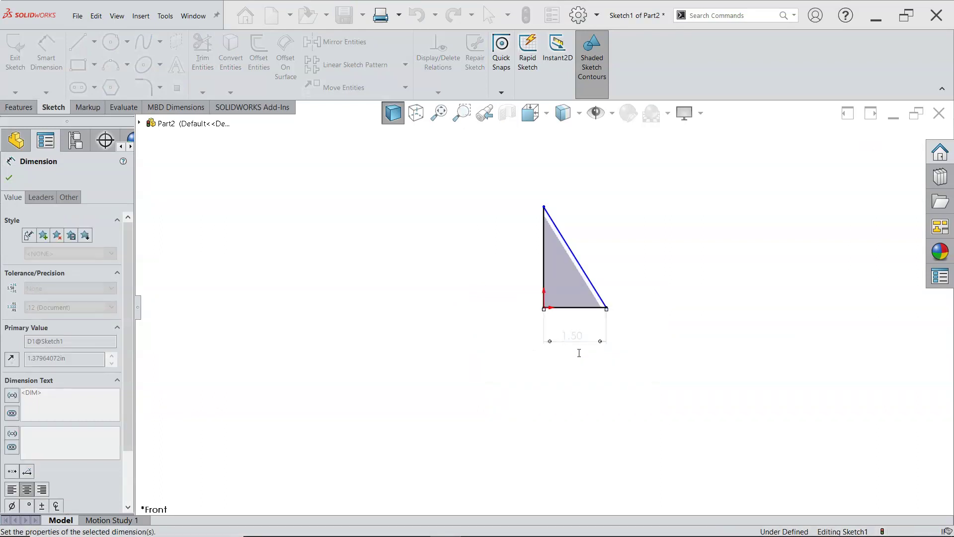
Dimension the triangle's vertical side to 6 in.
click(547, 263)
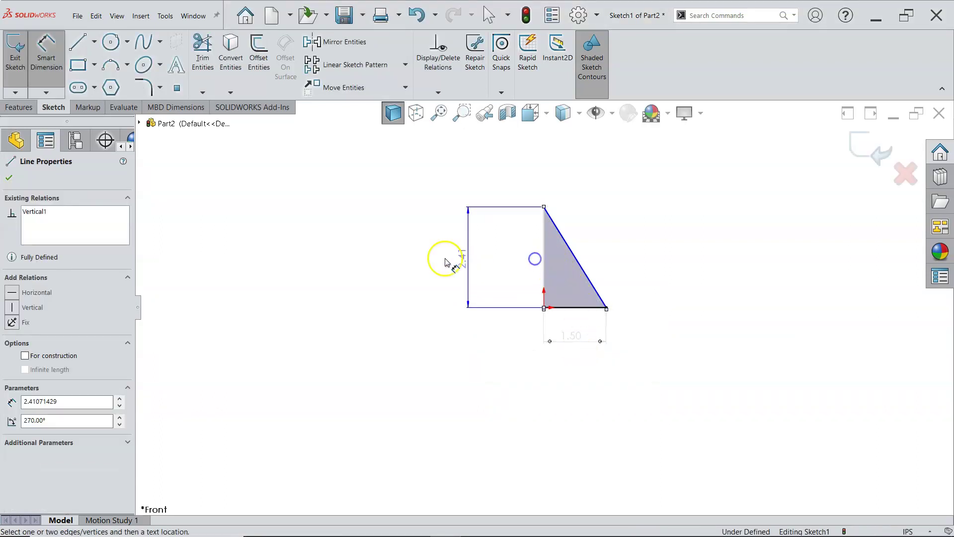
click(425, 258)
text(6)
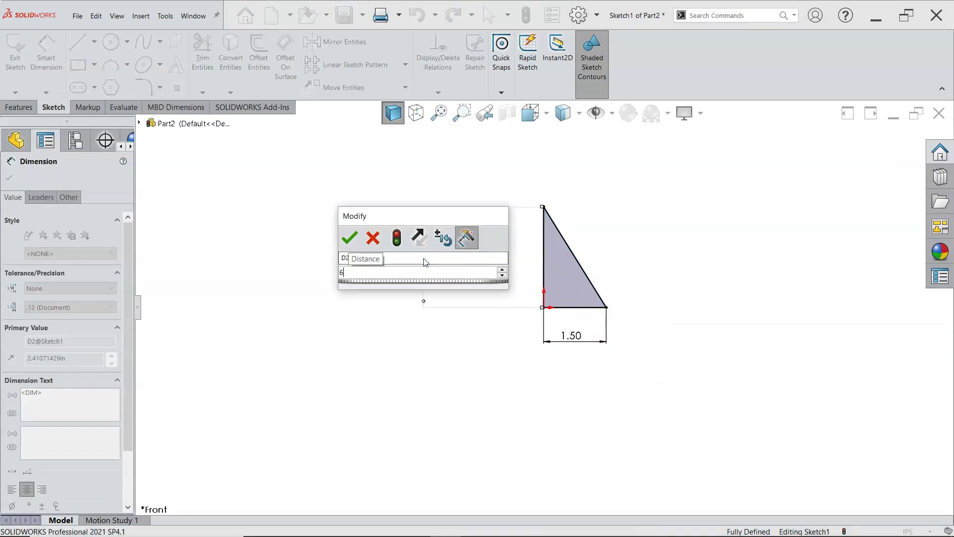
key(Return)
key(f)
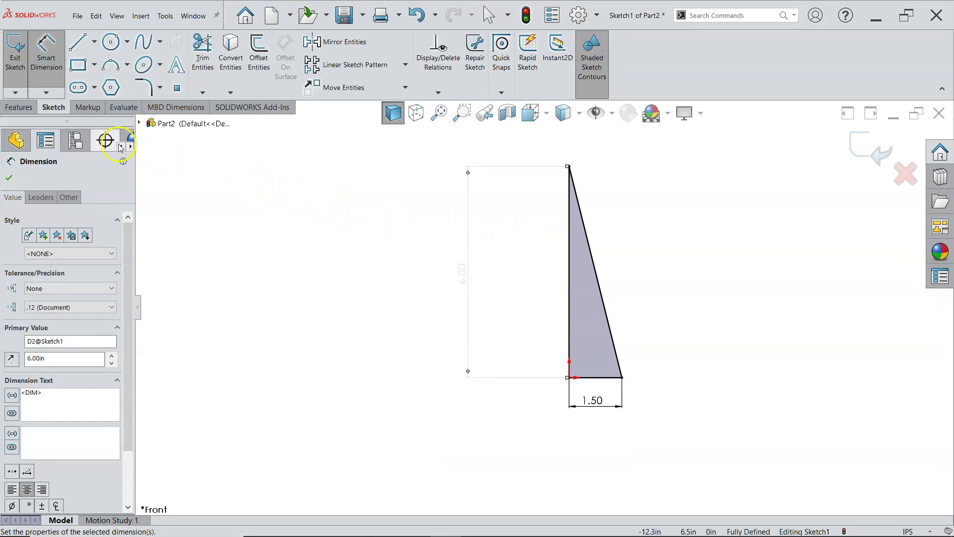
Revolve the triangle 360 degrees about its vertical side to create a solid cone.
click(19, 107)
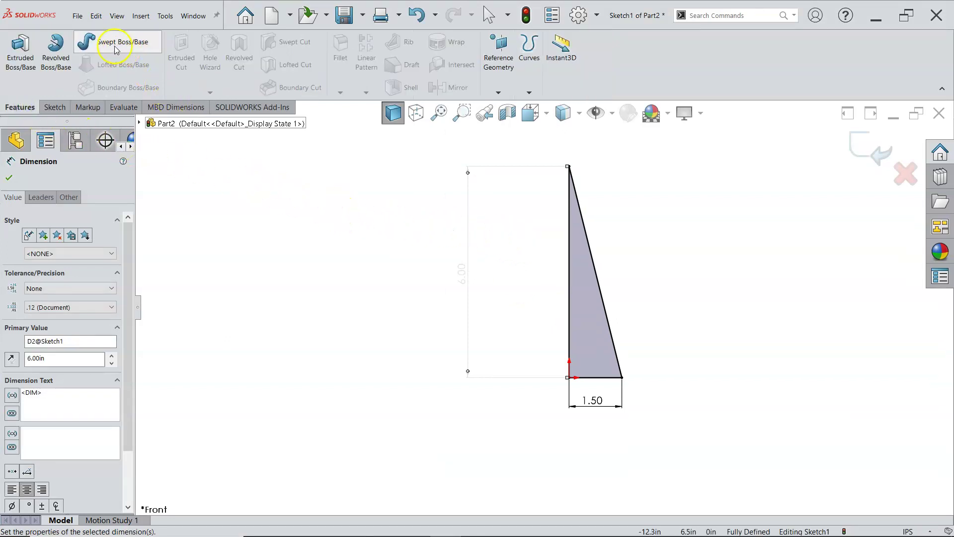
click(54, 57)
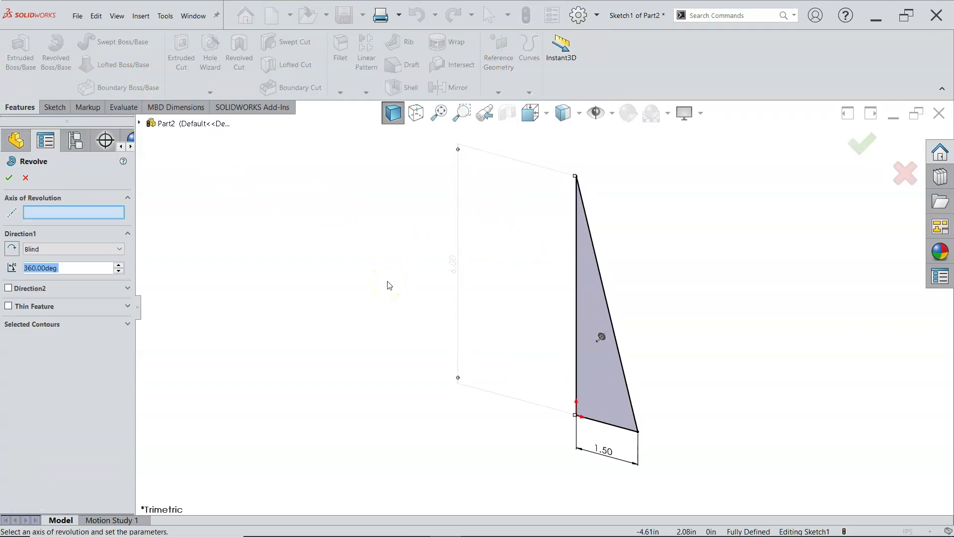
click(114, 213)
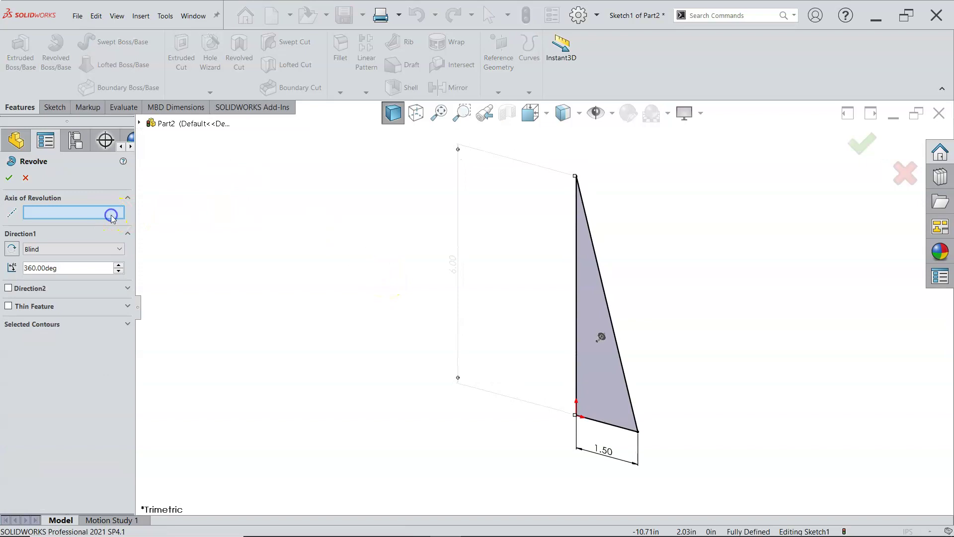
click(578, 311)
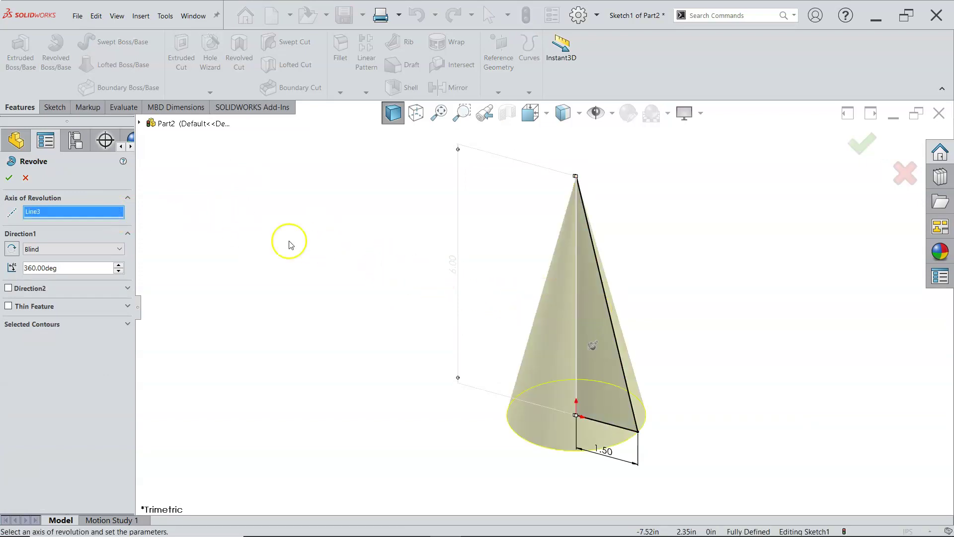
click(611, 308)
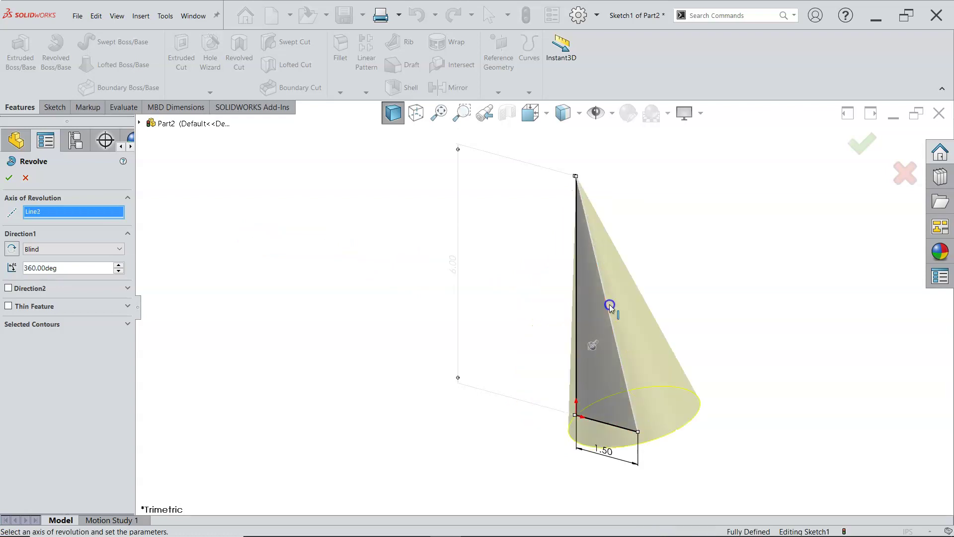
click(608, 423)
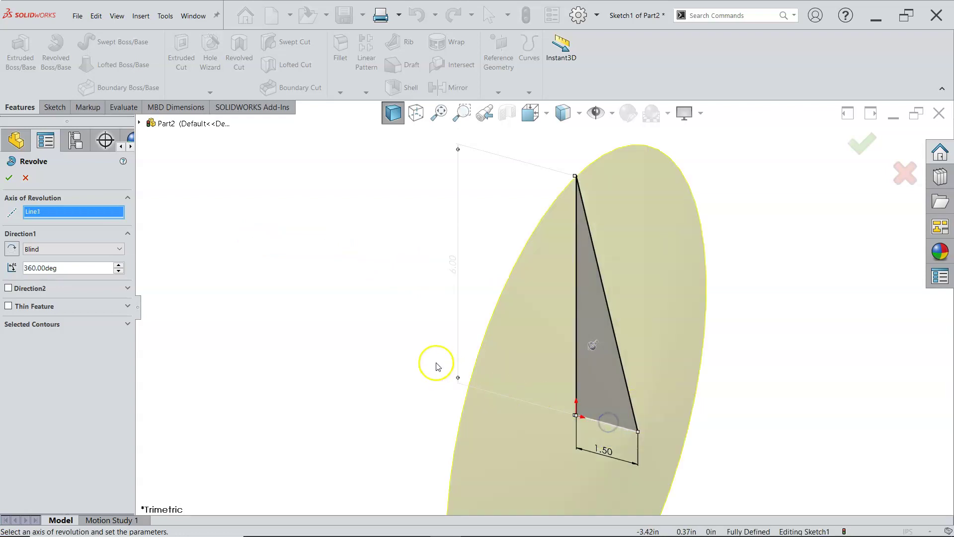
click(580, 332)
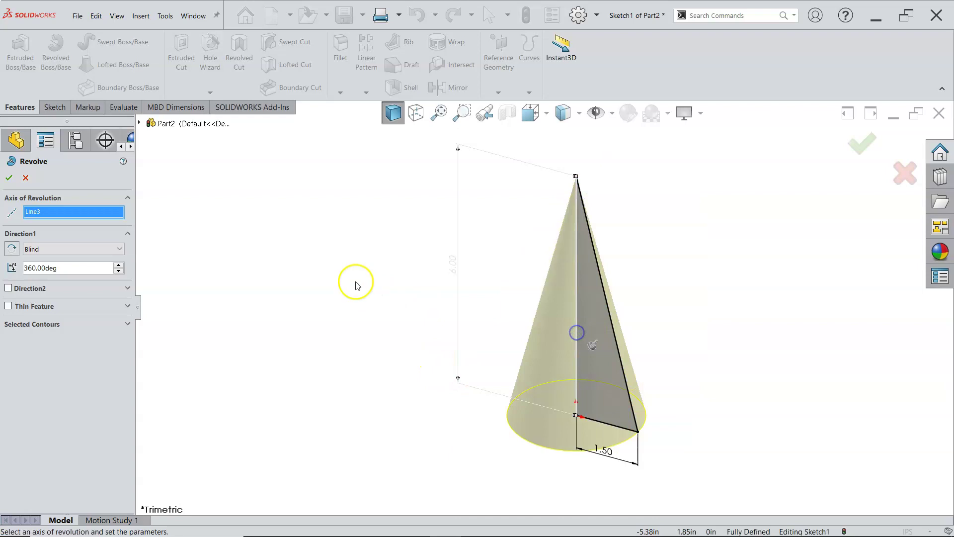
click(9, 180)
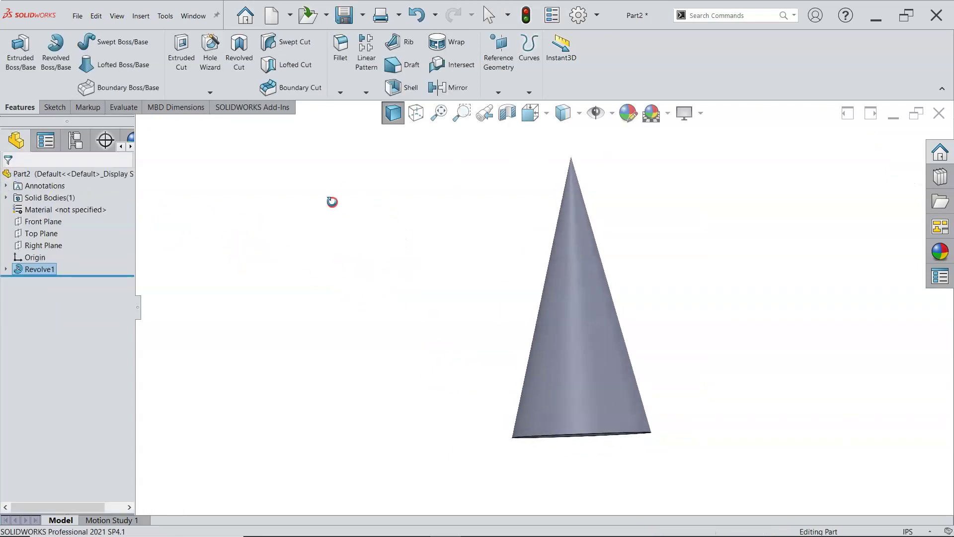
Hide the revolved cone's solid body.
click(6, 198)
right_click(71, 210)
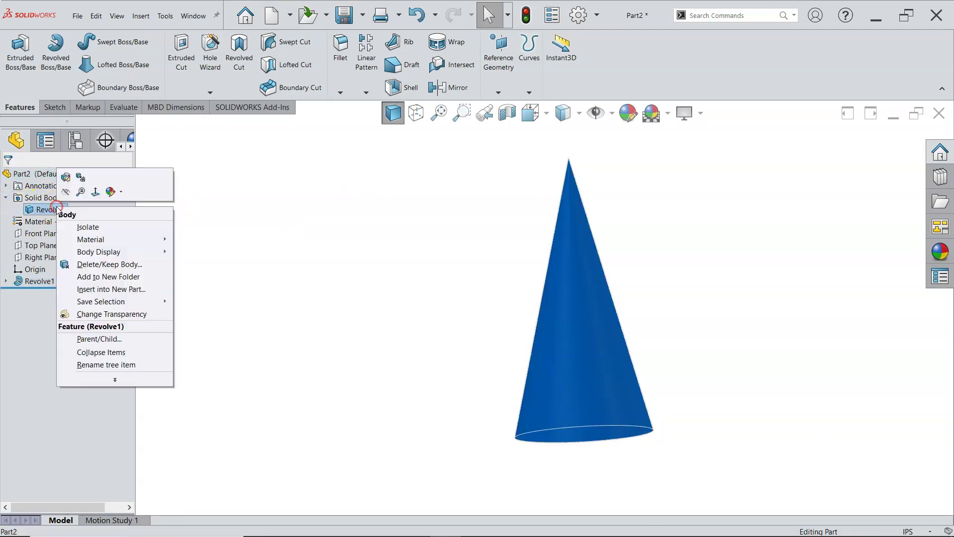
click(66, 193)
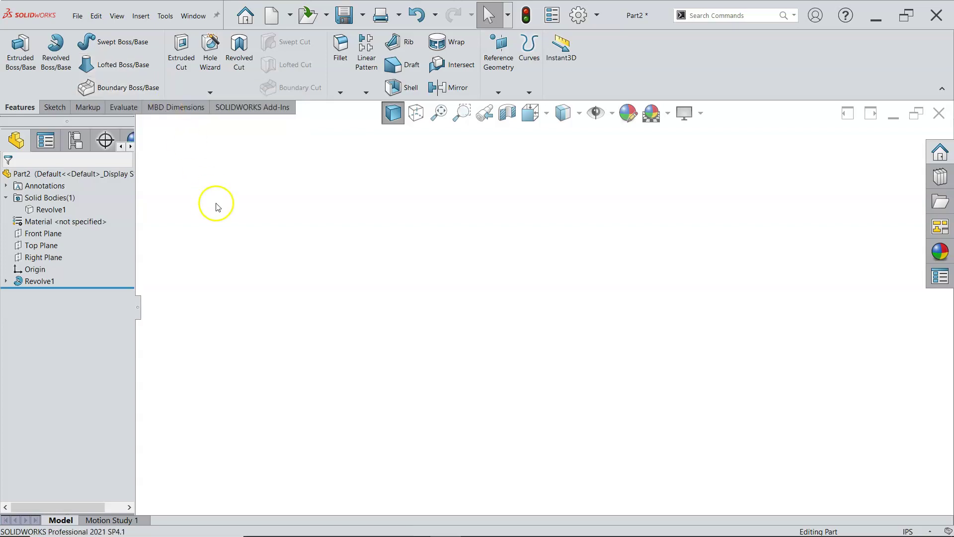
Sketch a circle centred on the origin on the Top Plane, with a radius of about 0.63 in.
click(53, 245)
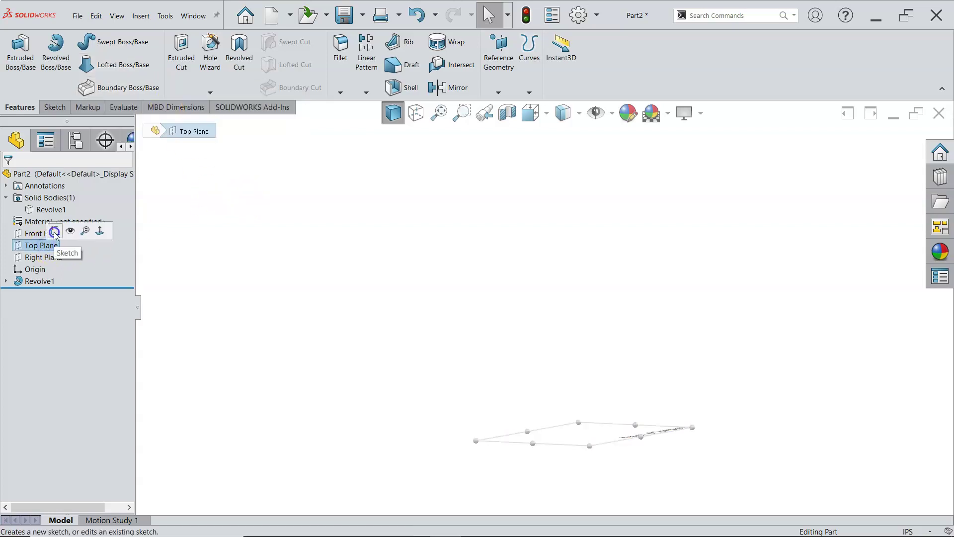
click(56, 230)
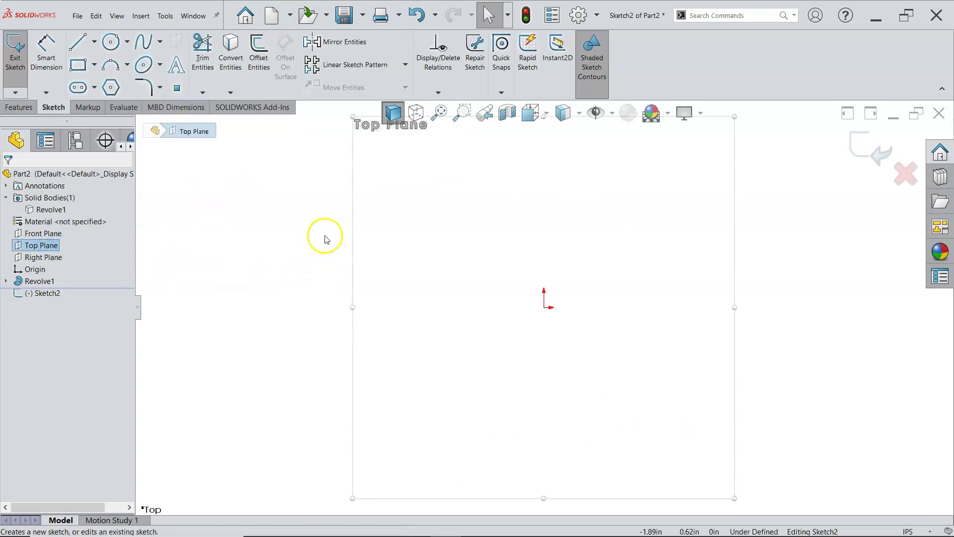
click(110, 42)
click(544, 309)
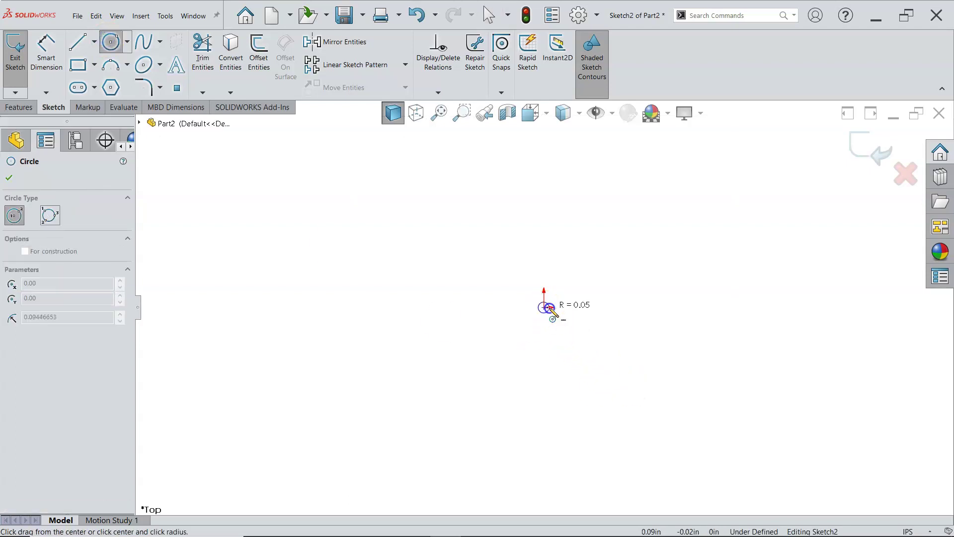
click(617, 313)
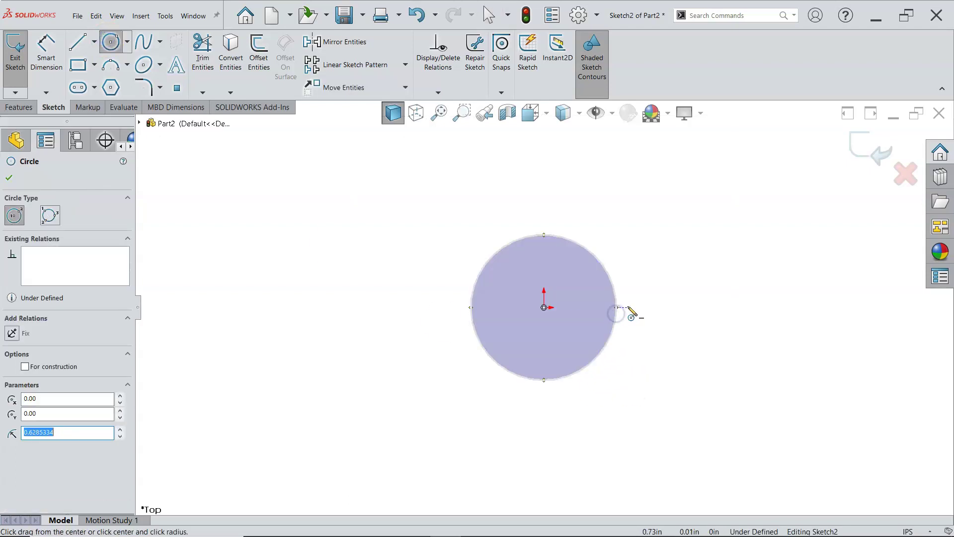
right_click(630, 303)
click(659, 312)
Dimension the base circle's diameter to 3 in and close the sketch.
middle_drag(650, 326, 669, 271)
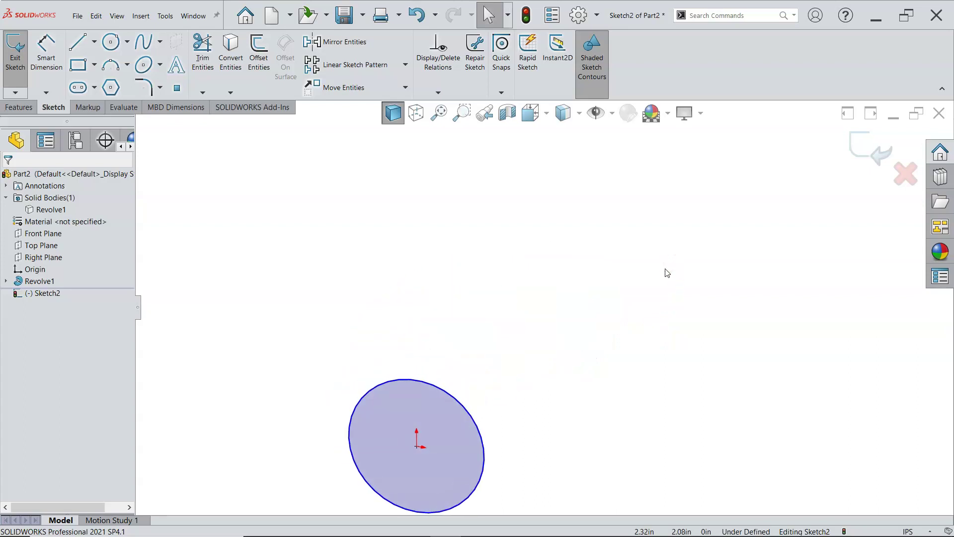
key(ctrl+7)
scroll(546, 429, down, 5)
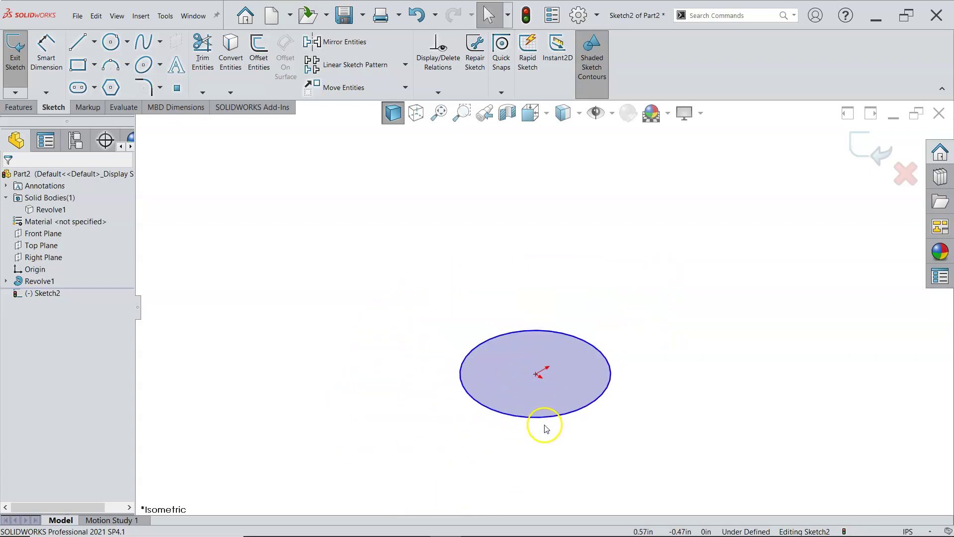
scroll(544, 420, down, 3)
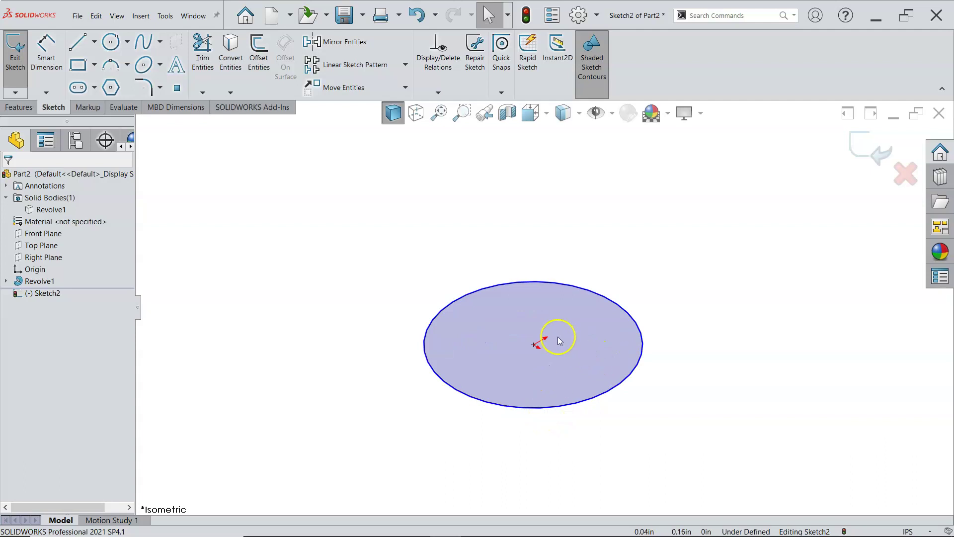
scroll(558, 337, up, 3)
scroll(547, 333, down, 2)
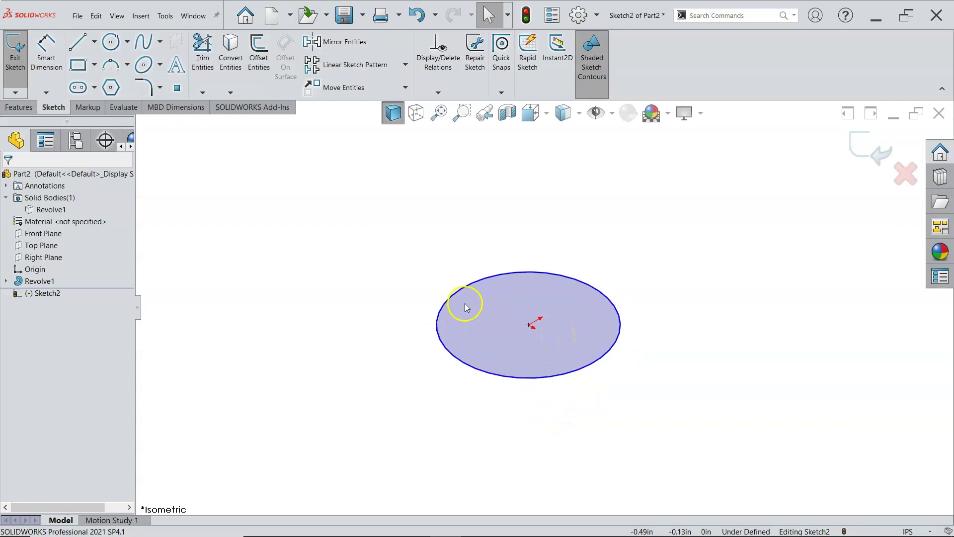
right_click(603, 226)
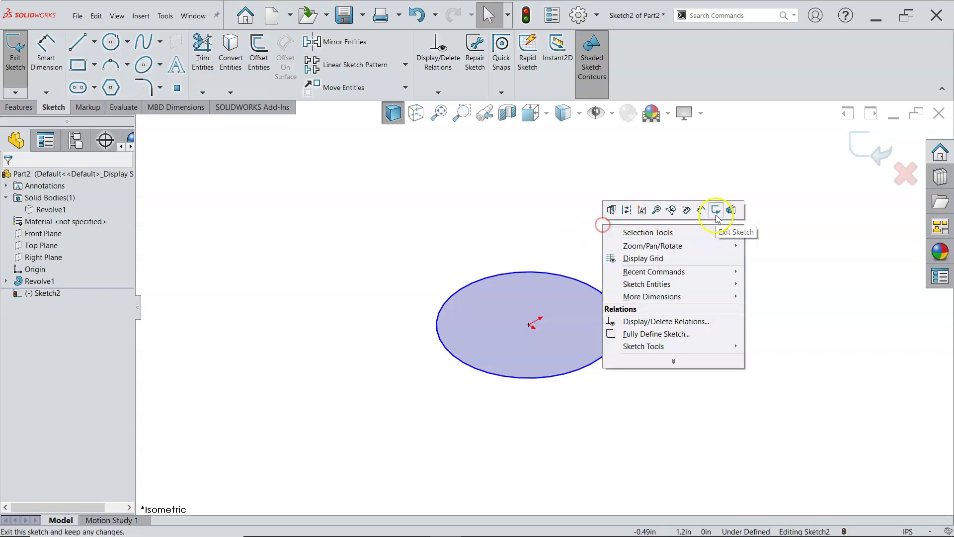
click(716, 211)
click(622, 328)
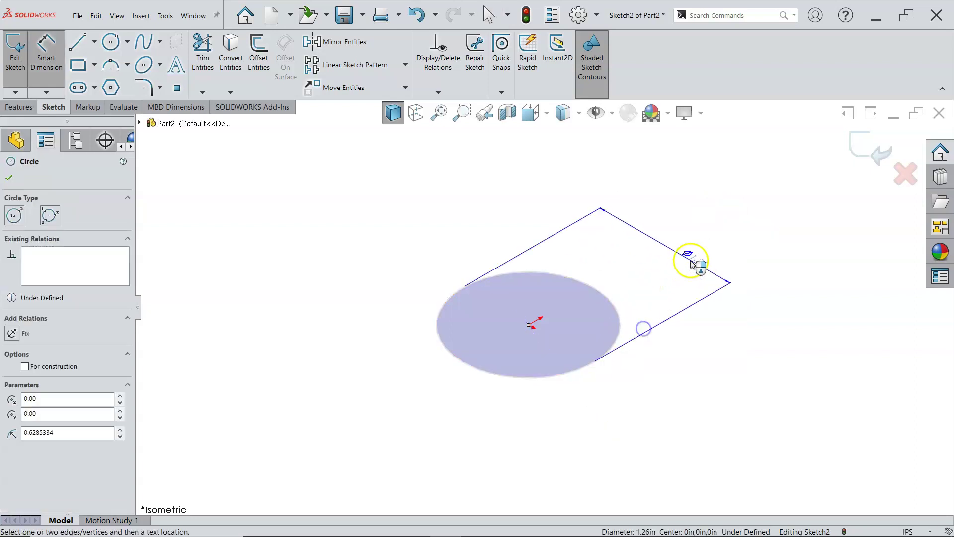
click(751, 289)
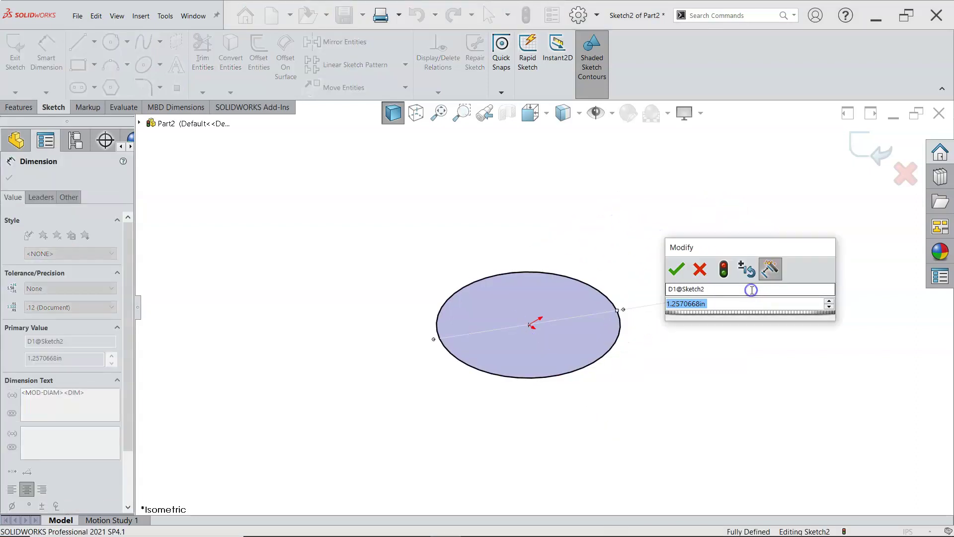
text(3)
key(Return)
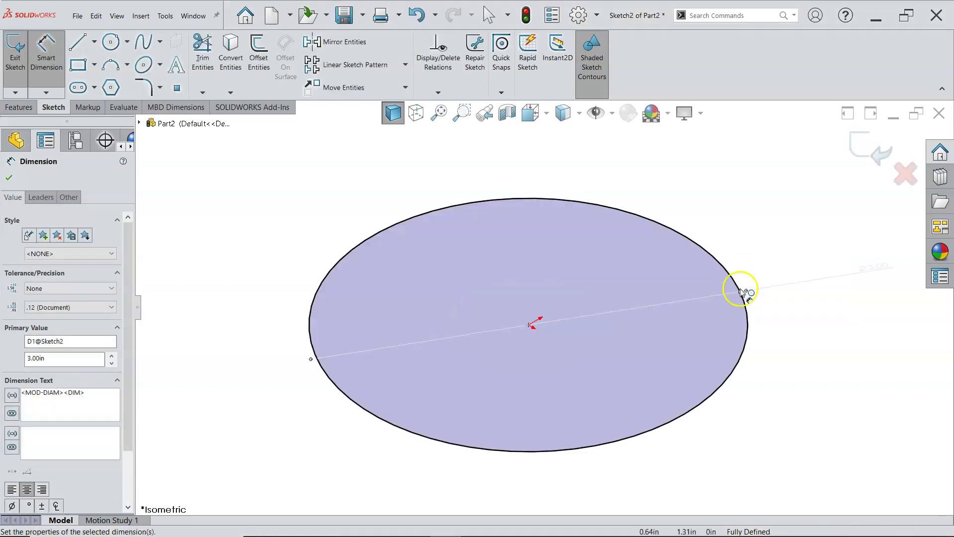
scroll(681, 283, up, 5)
click(858, 153)
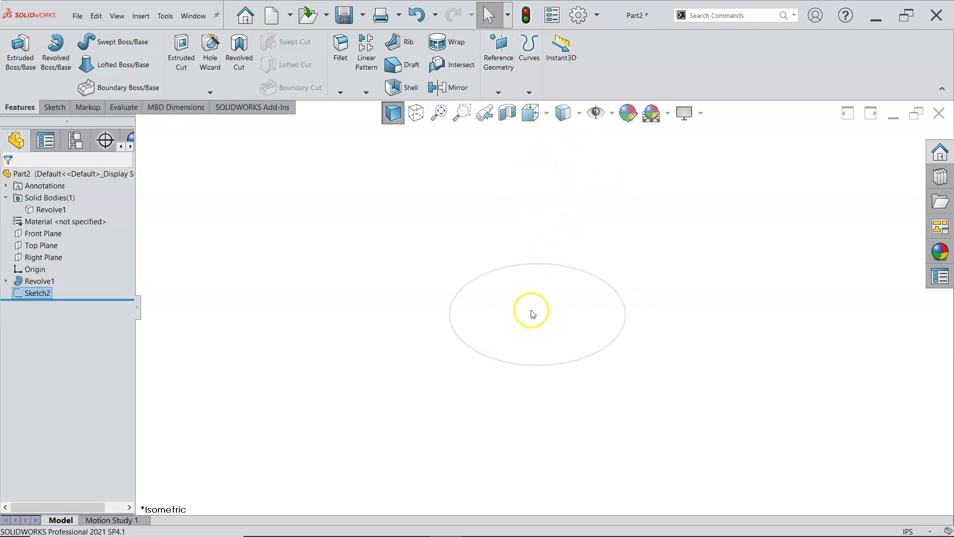
Create a reference plane offset 5 in above the Top Plane.
click(499, 93)
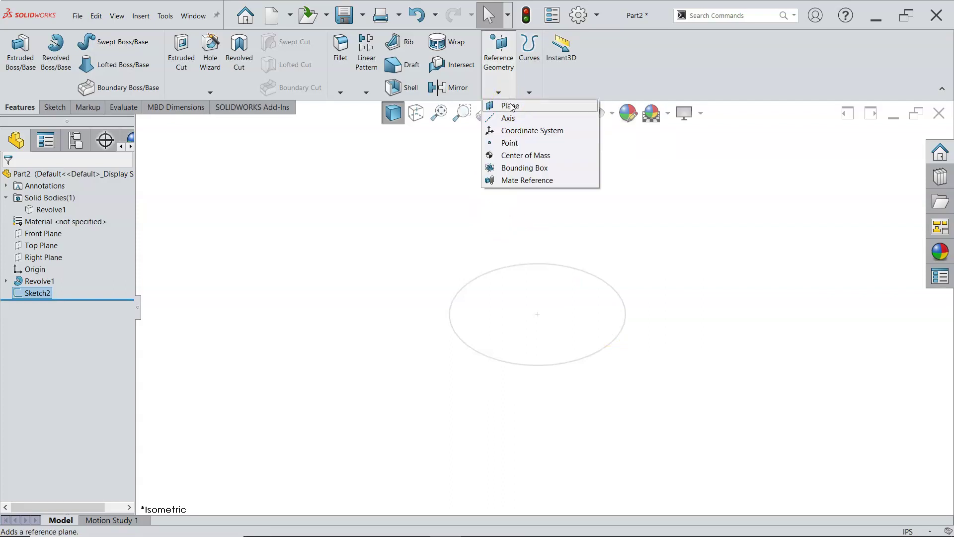
click(511, 107)
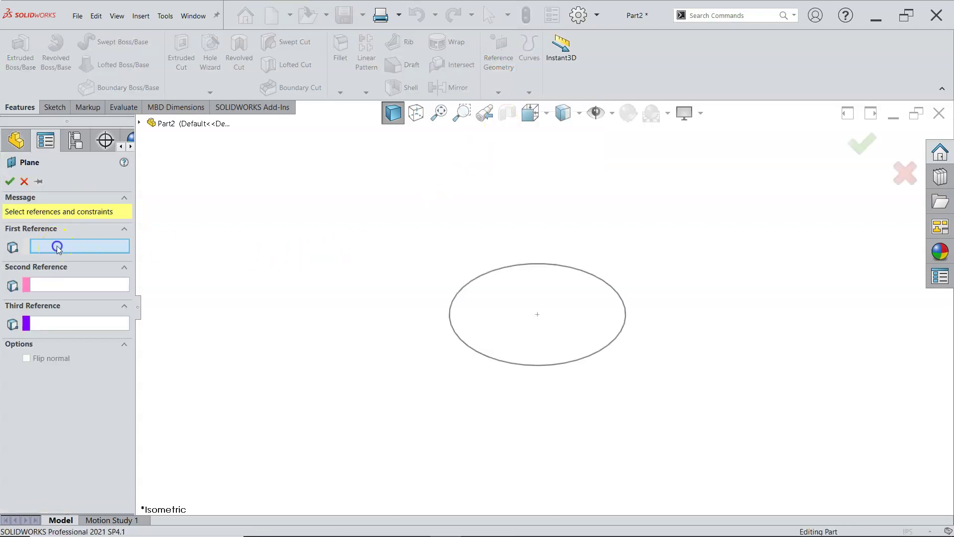
click(57, 247)
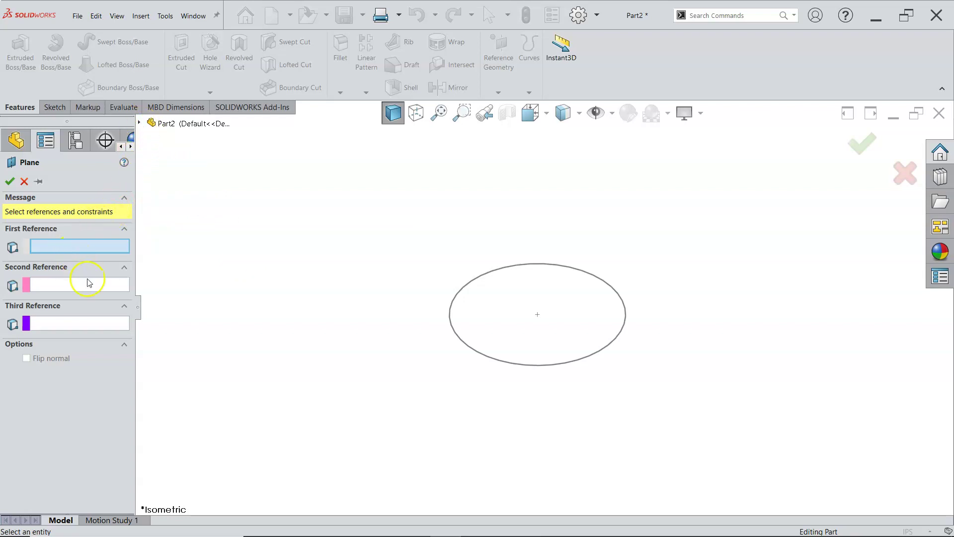
click(139, 124)
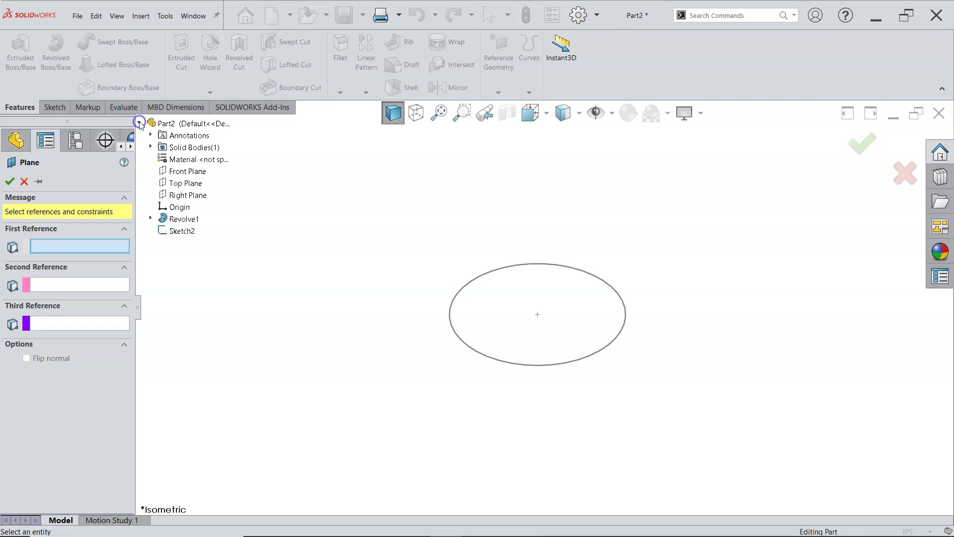
click(180, 183)
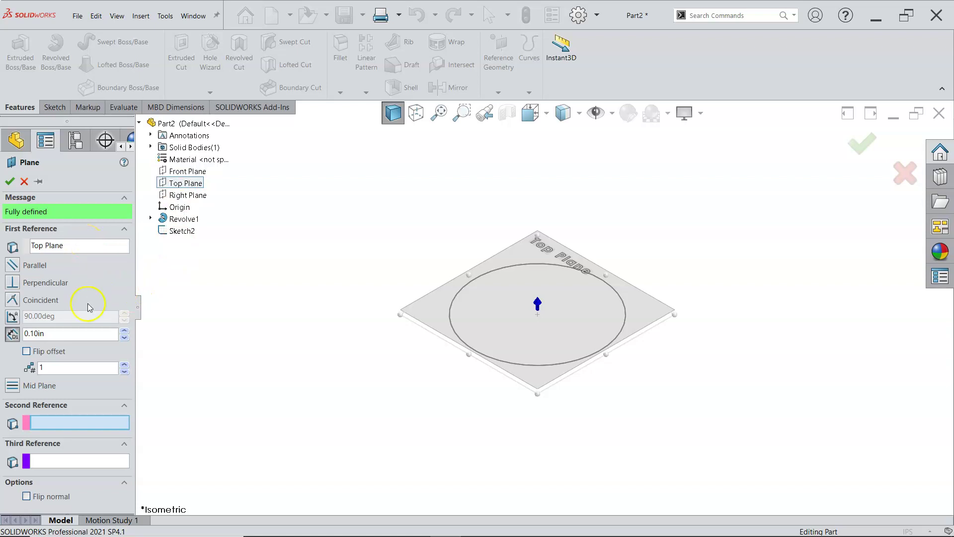
click(65, 334)
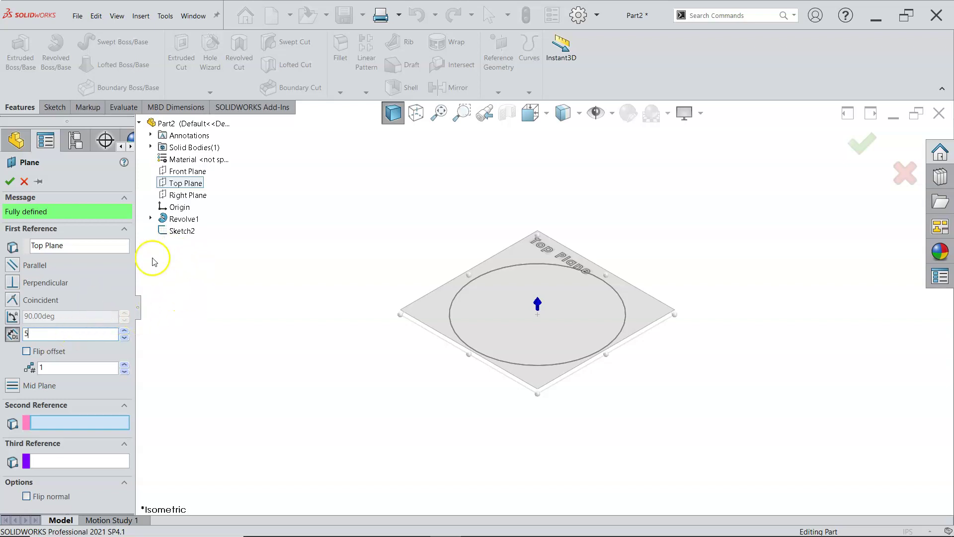
click(79, 336)
scroll(338, 291, up, 10)
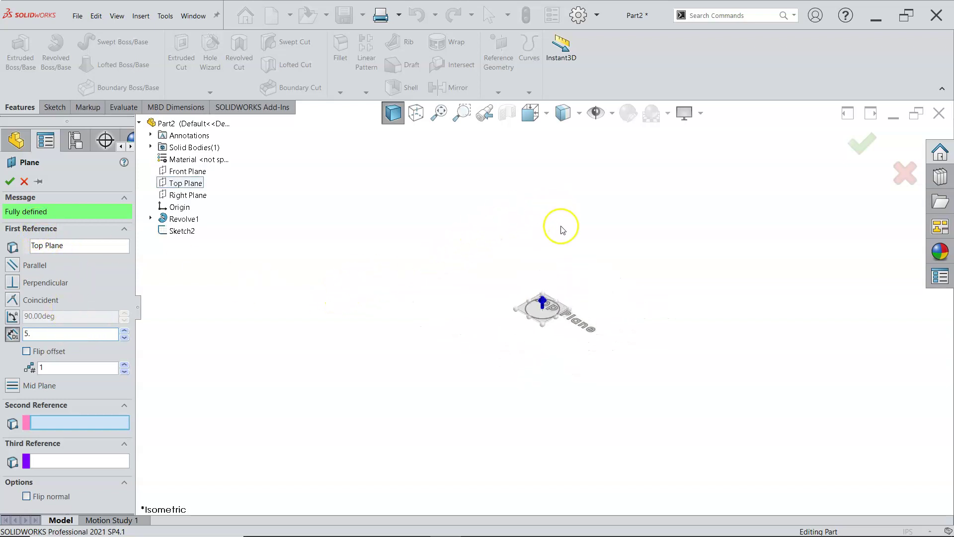
scroll(561, 229, down, 4)
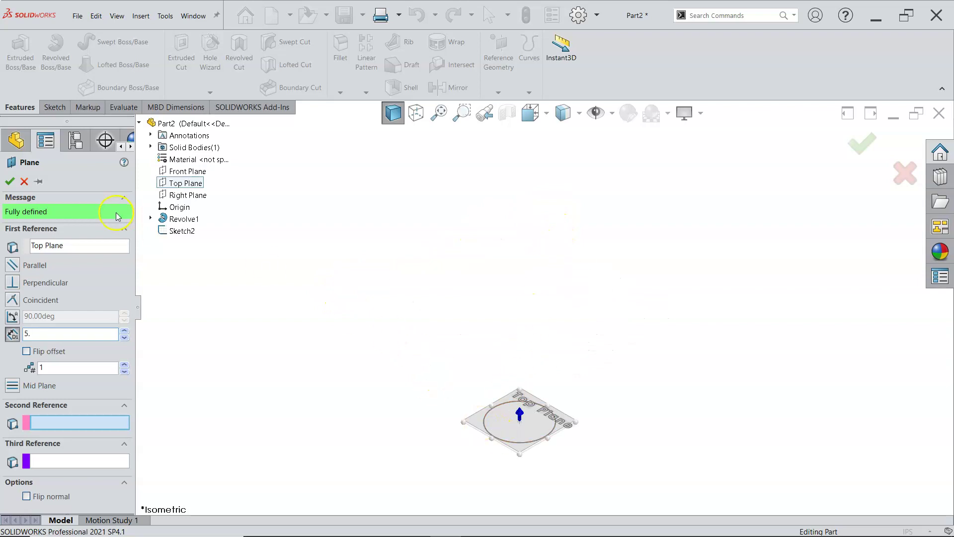
click(10, 182)
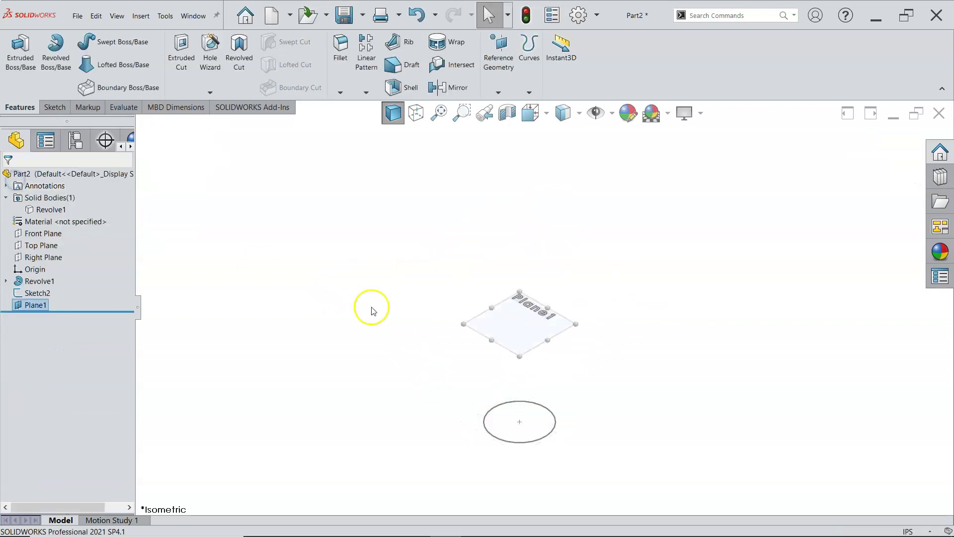
Sketch a single point coincident with the origin on the new offset plane and close the sketch.
right_click(513, 350)
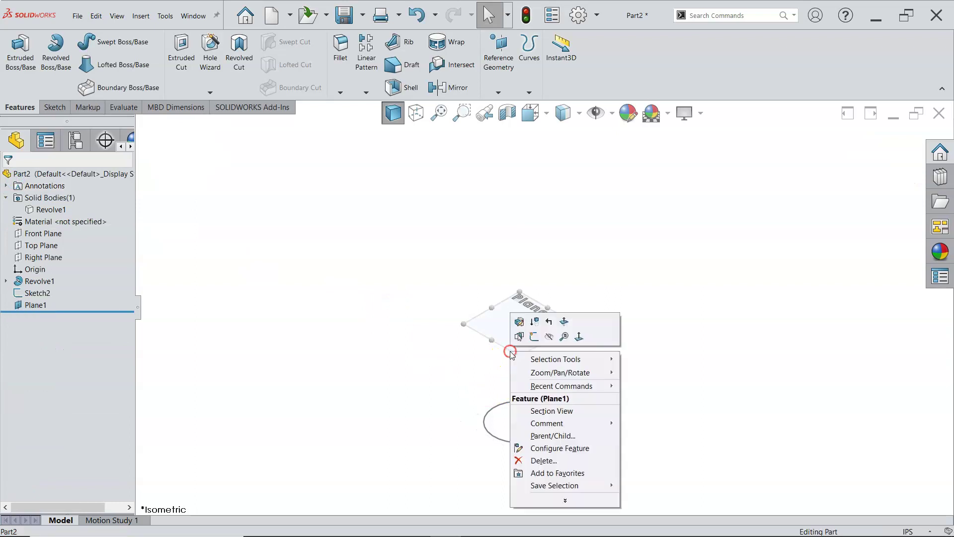
click(534, 338)
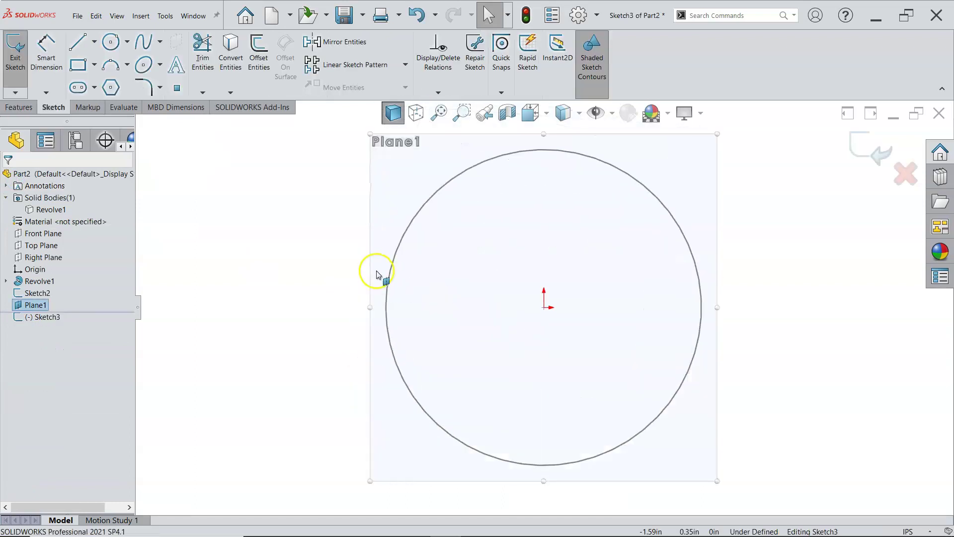
click(177, 87)
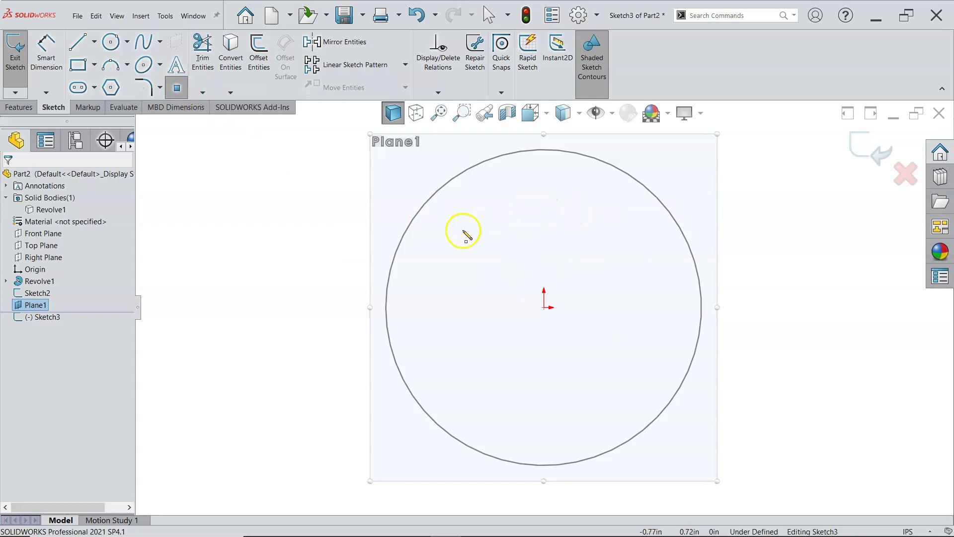
click(545, 308)
right_click(741, 264)
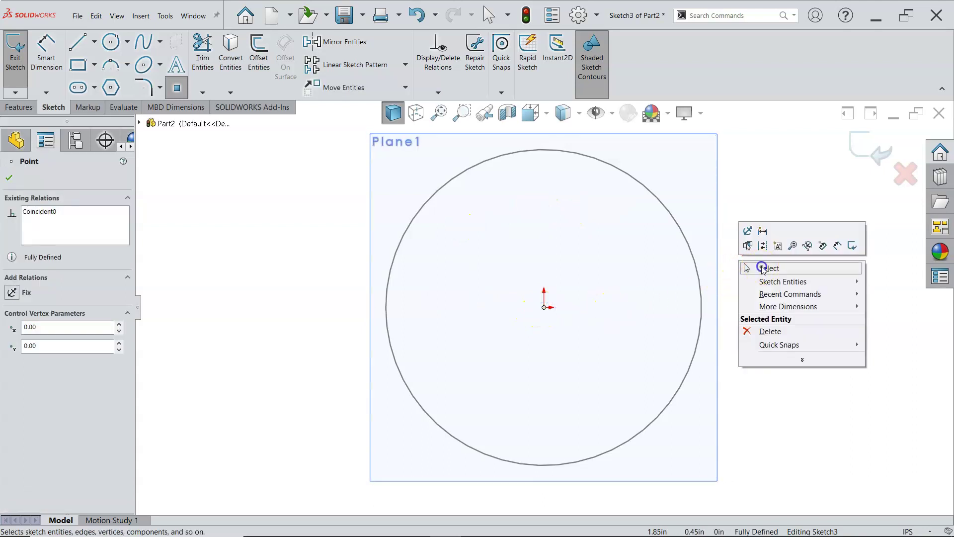
click(764, 269)
middle_drag(713, 277, 721, 205)
key(ctrl+1)
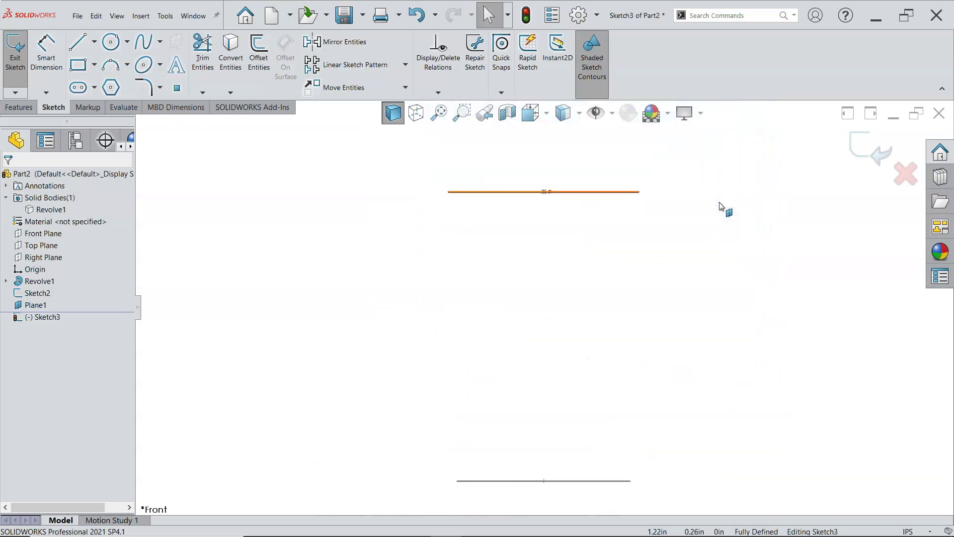
click(739, 203)
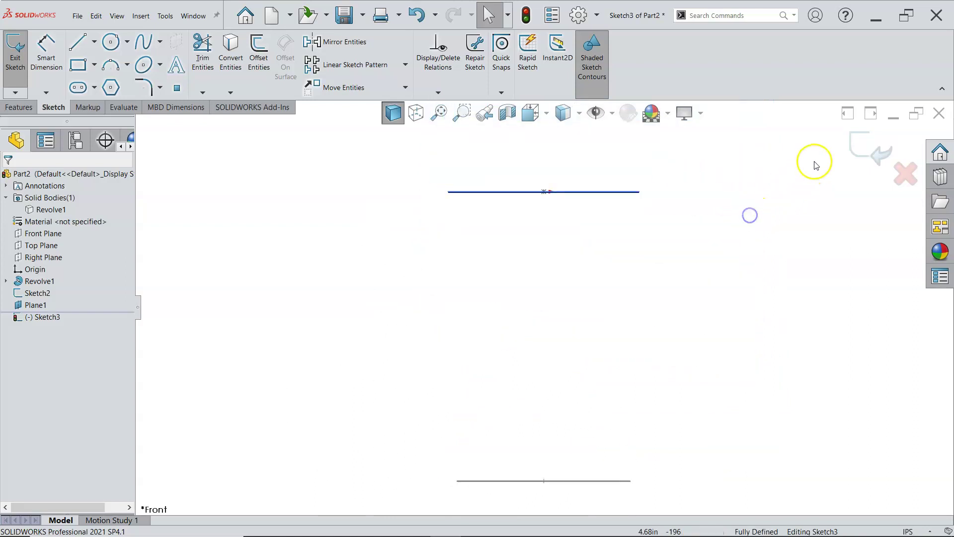
click(863, 155)
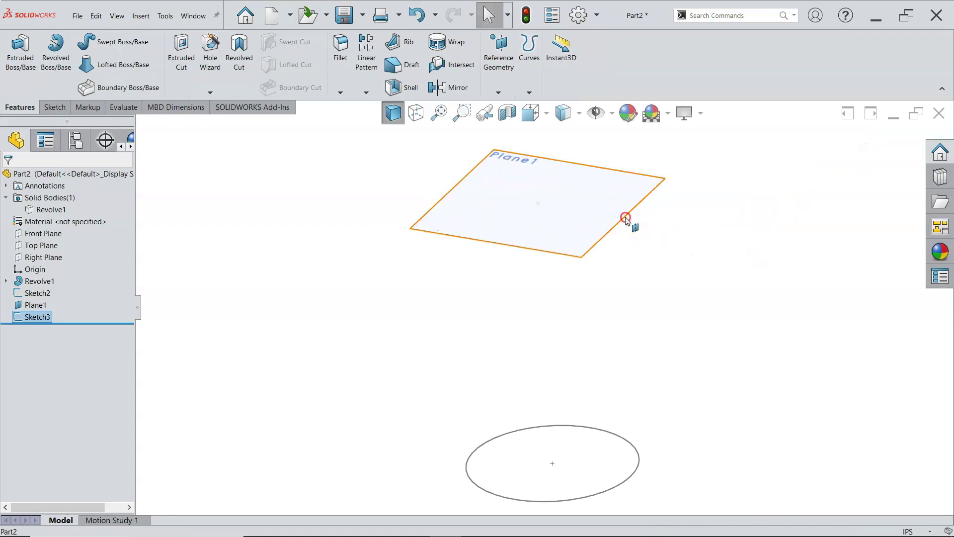
right_click(624, 217)
click(650, 204)
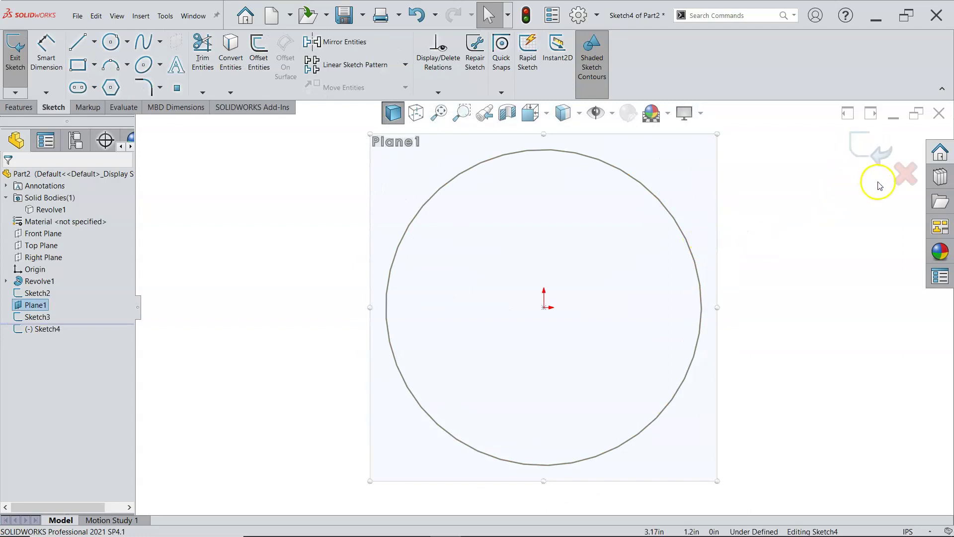
click(891, 175)
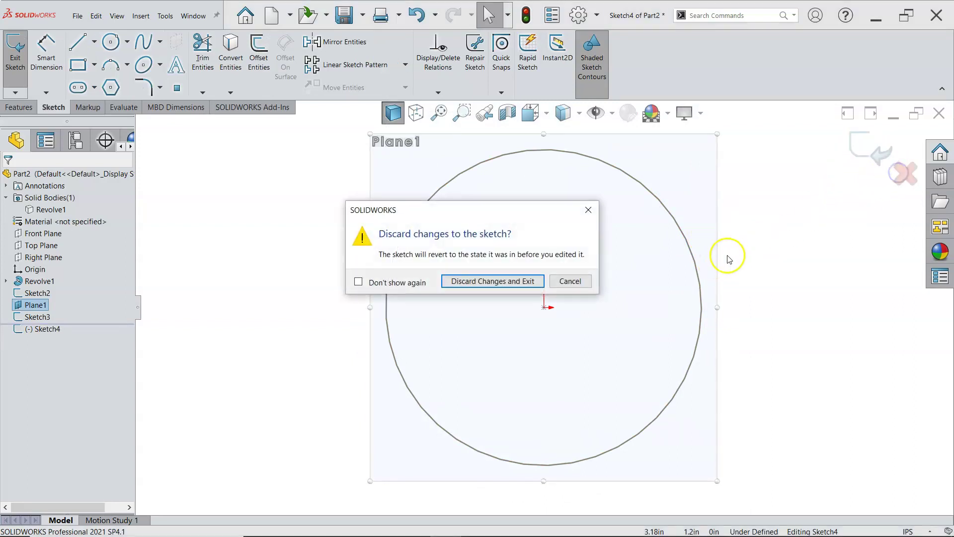
click(495, 280)
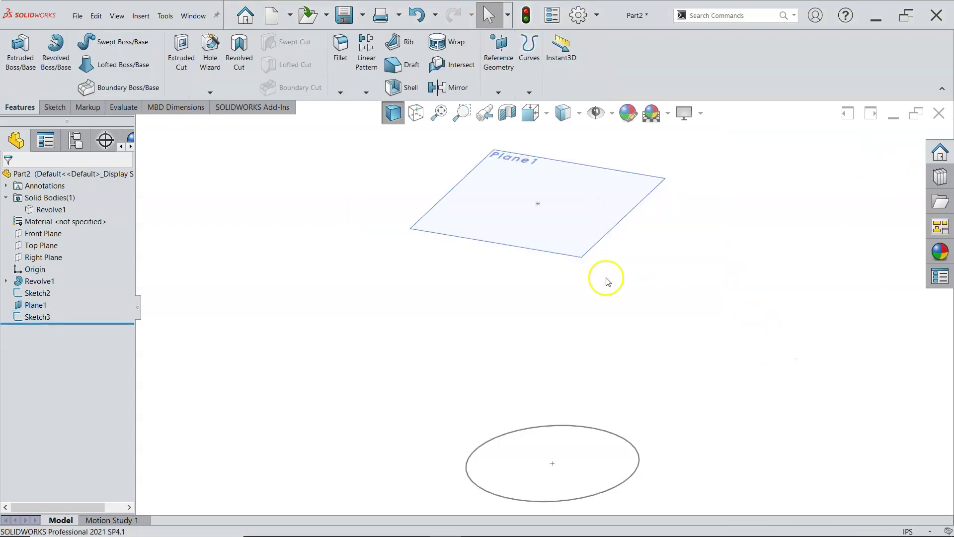
Hide the offset reference plane above the circle.
right_click(604, 237)
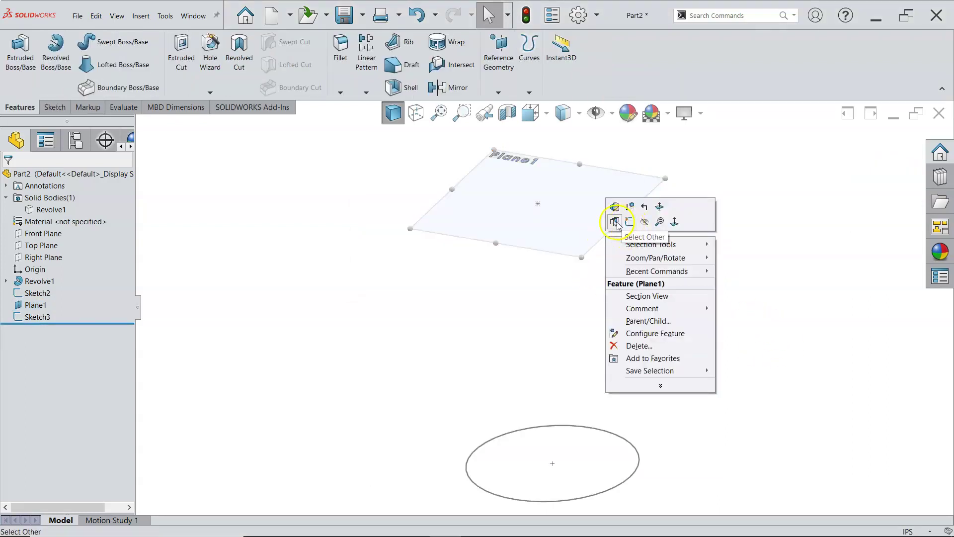
click(645, 221)
middle_drag(633, 244, 627, 282)
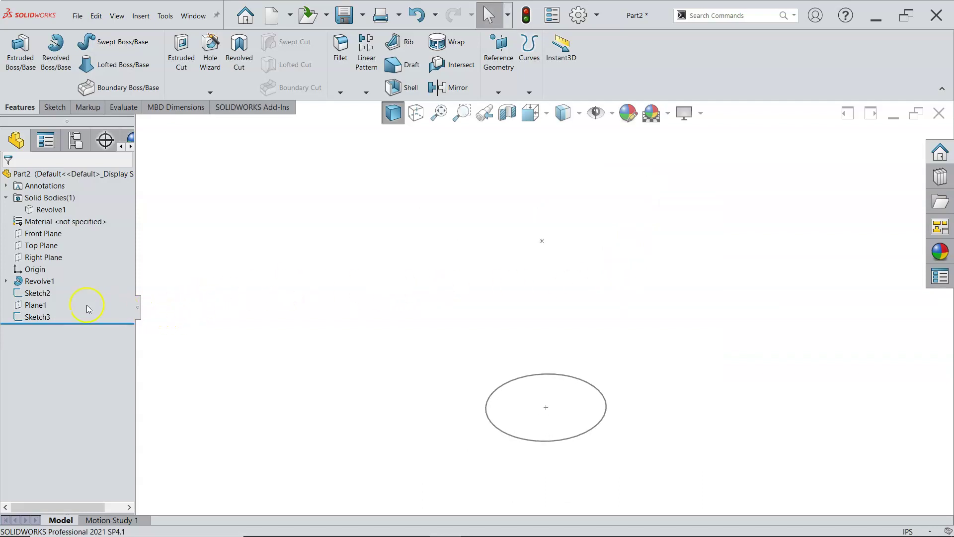
Loft a solid cone from the base circle sketch to the apex point sketch.
click(43, 294)
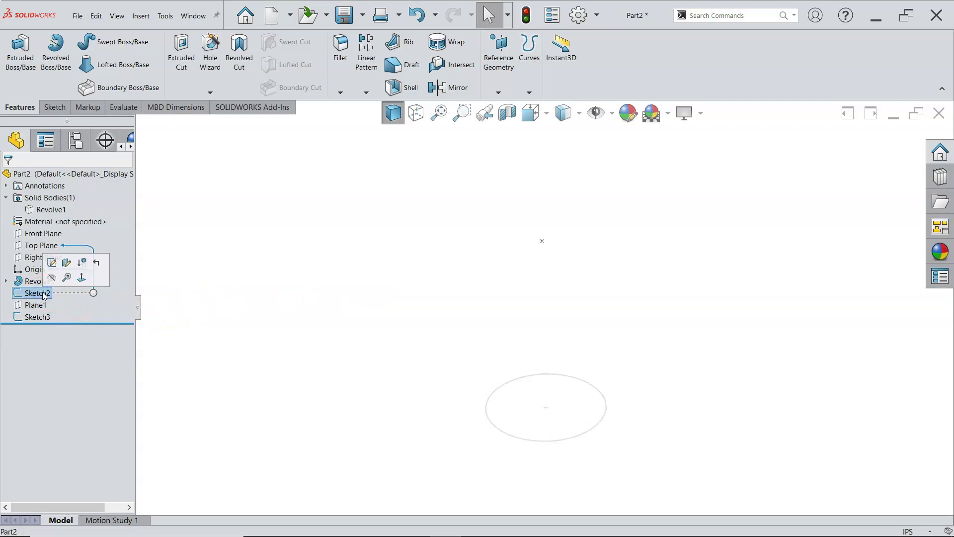
click(43, 317)
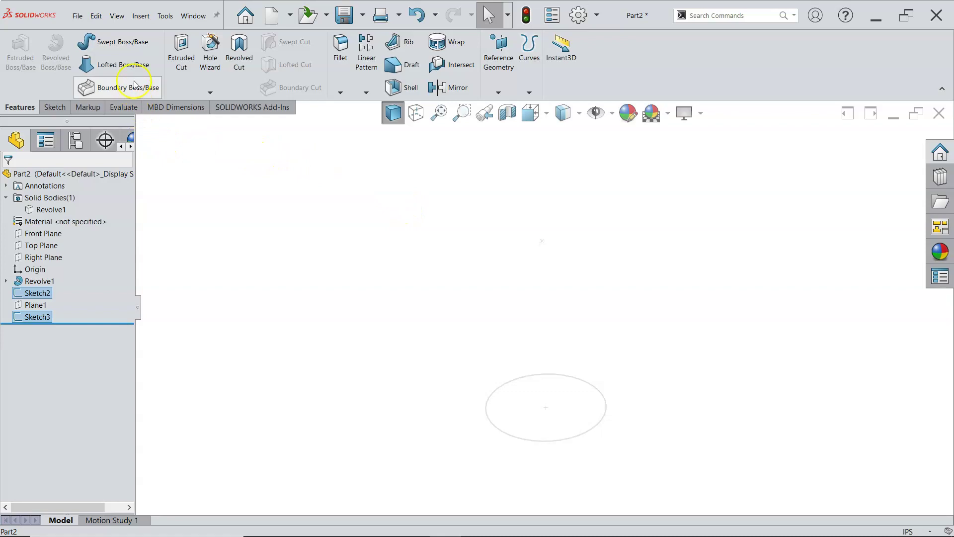
click(130, 64)
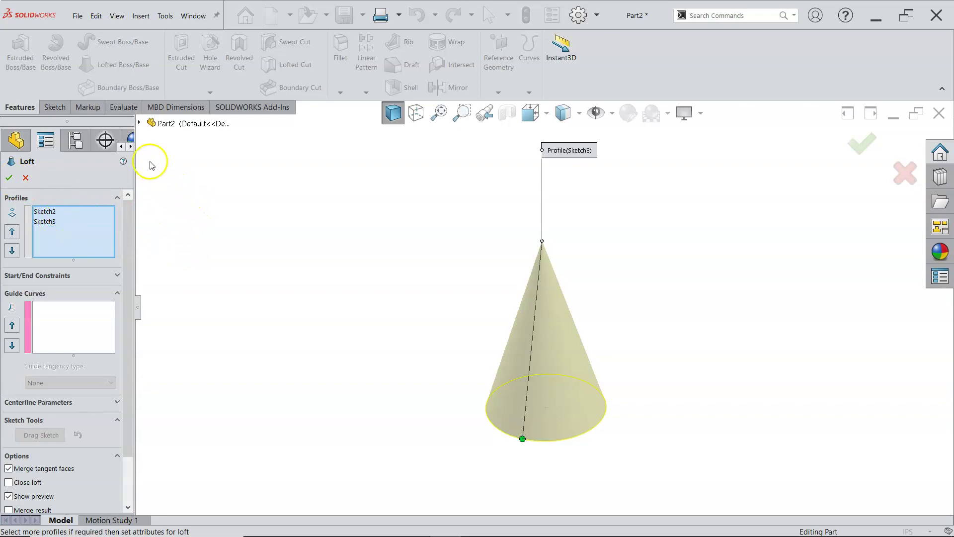
click(140, 123)
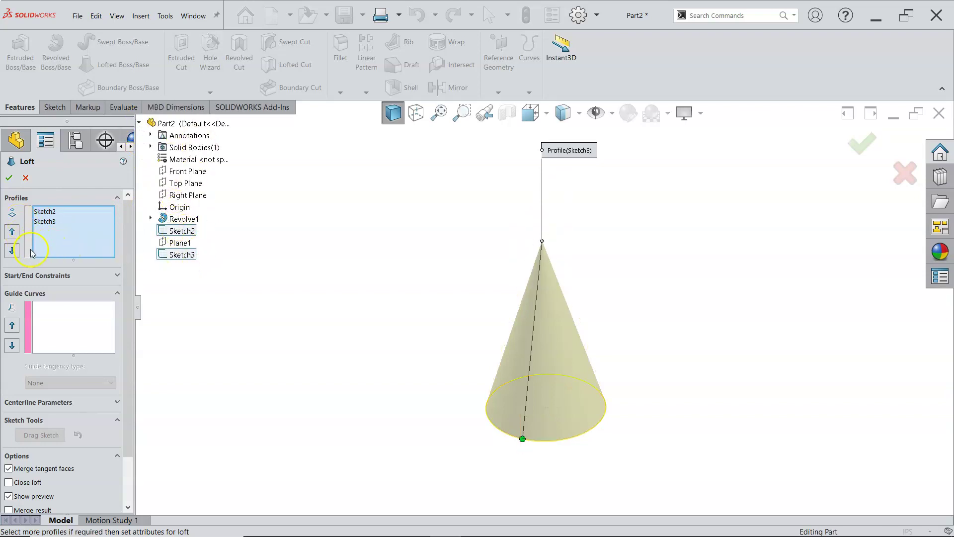
click(10, 178)
click(322, 258)
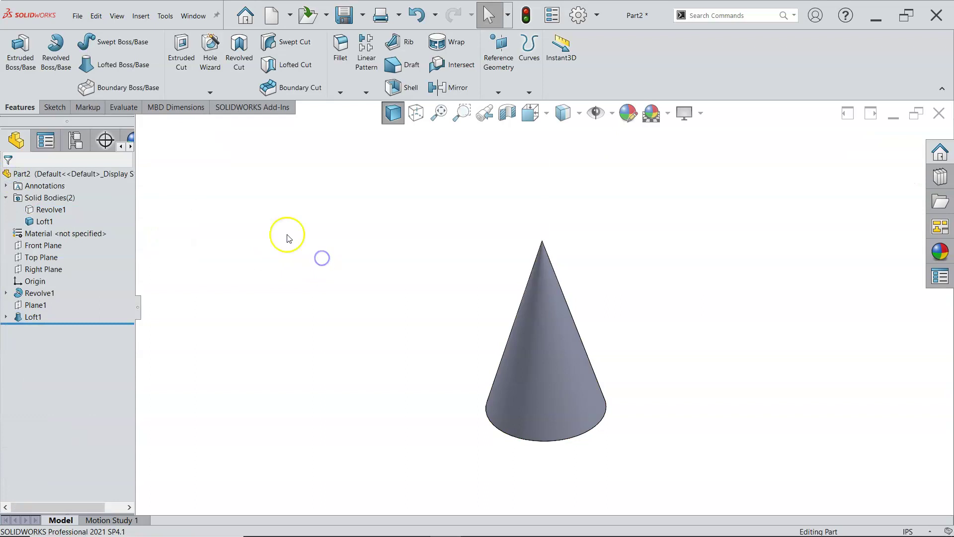
Show the hidden revolved cone body and review the dimensions of its profile sketch.
right_click(56, 209)
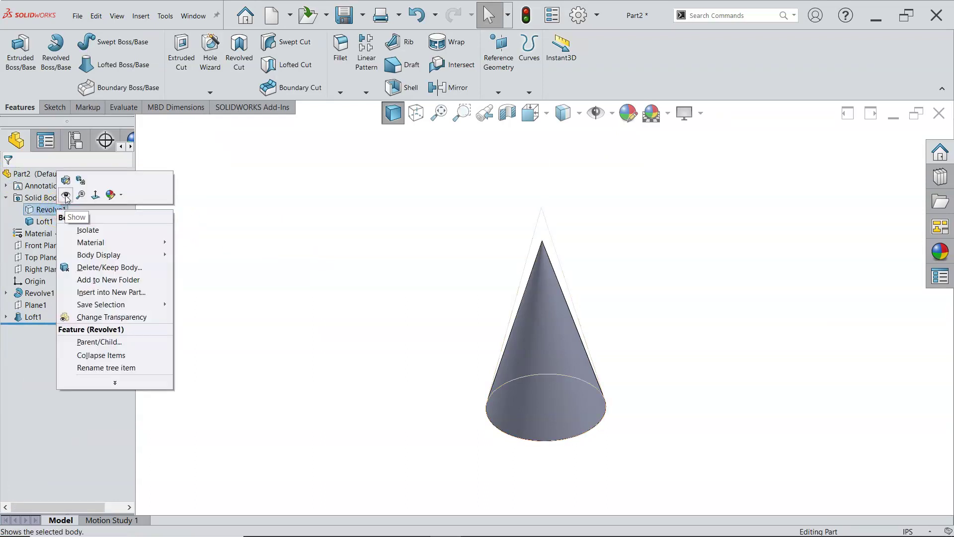
click(66, 195)
middle_drag(370, 286, 358, 251)
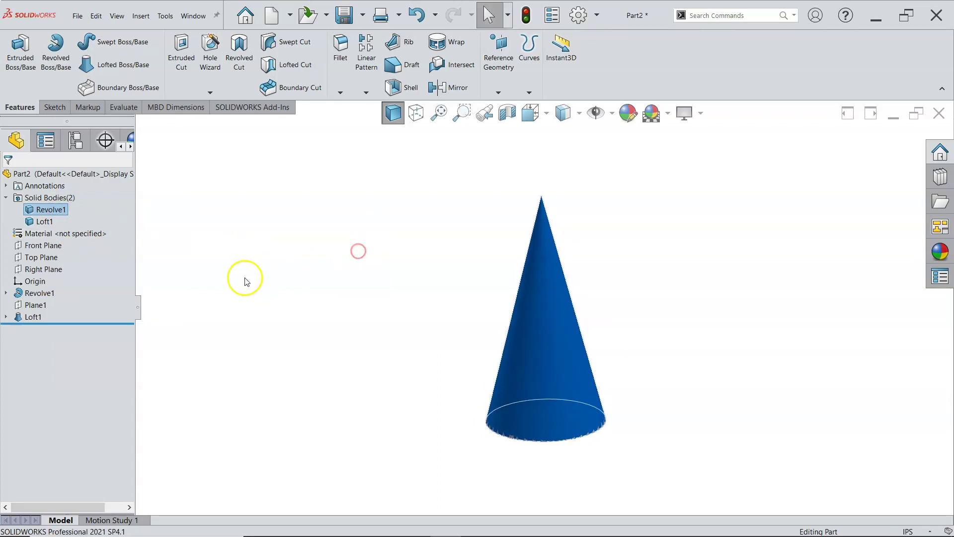
click(6, 293)
click(49, 305)
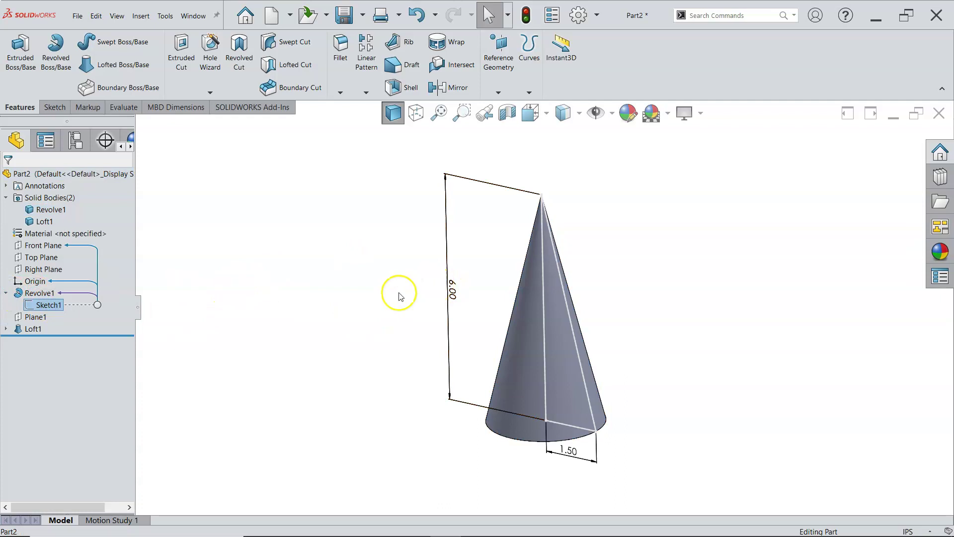
click(335, 296)
Set the apex plane's offset distance to 6 in and rebuild the lofted cone.
click(33, 329)
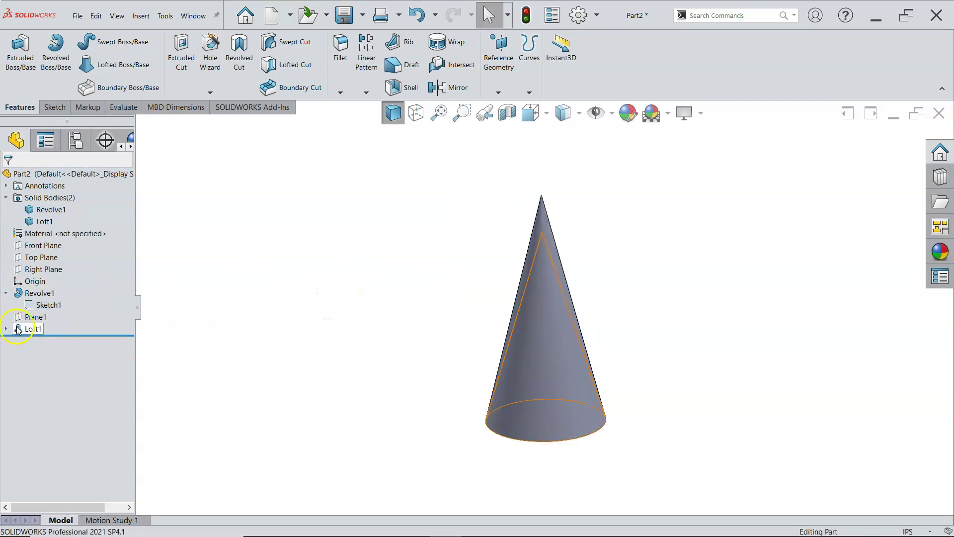
mouse_move(357, 274)
middle_down()
mouse_move(383, 245)
mouse_move(400, 251)
mouse_move(355, 284)
middle_up()
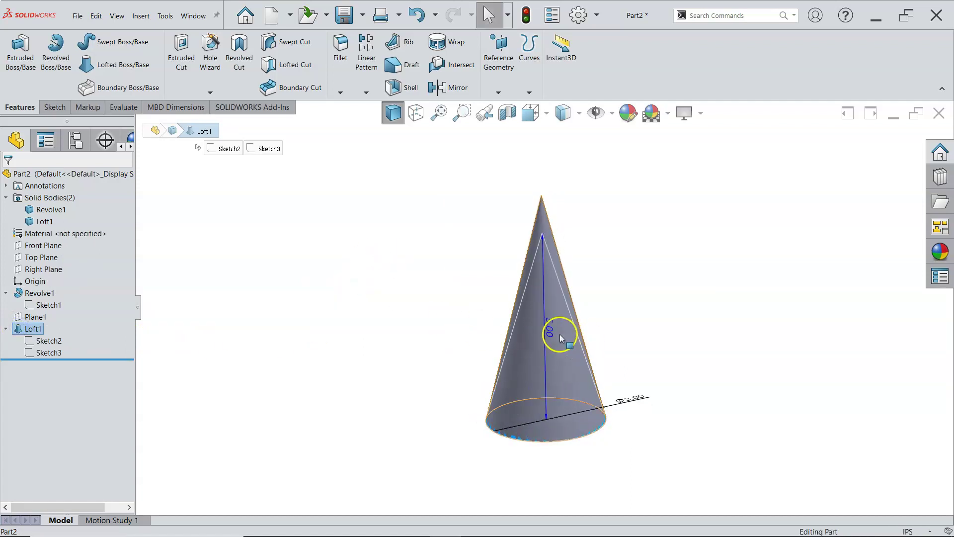
double_click(560, 336)
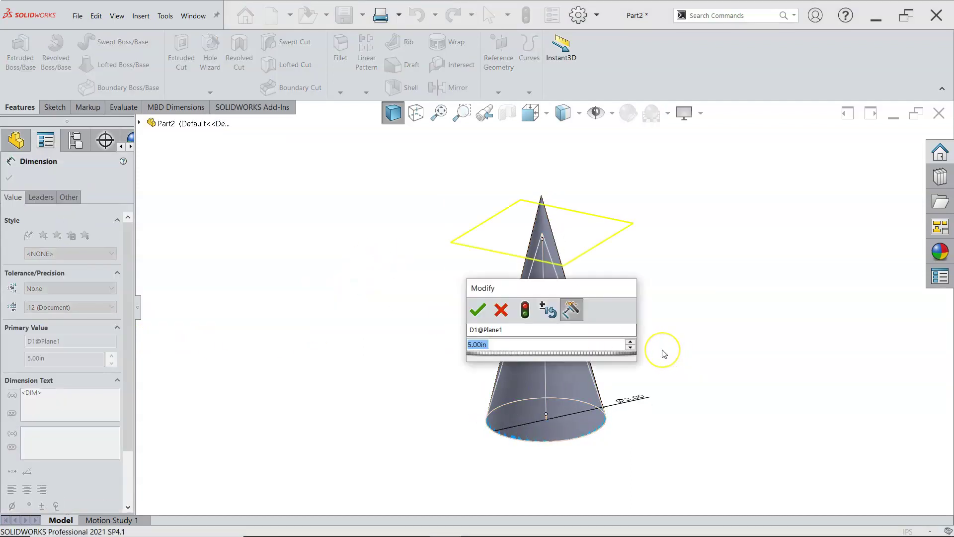
text(6)
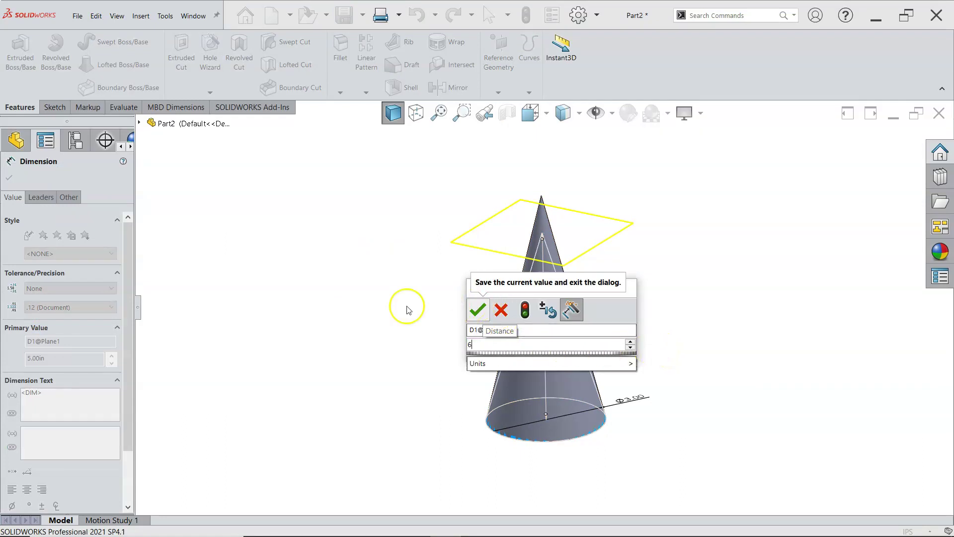
click(478, 310)
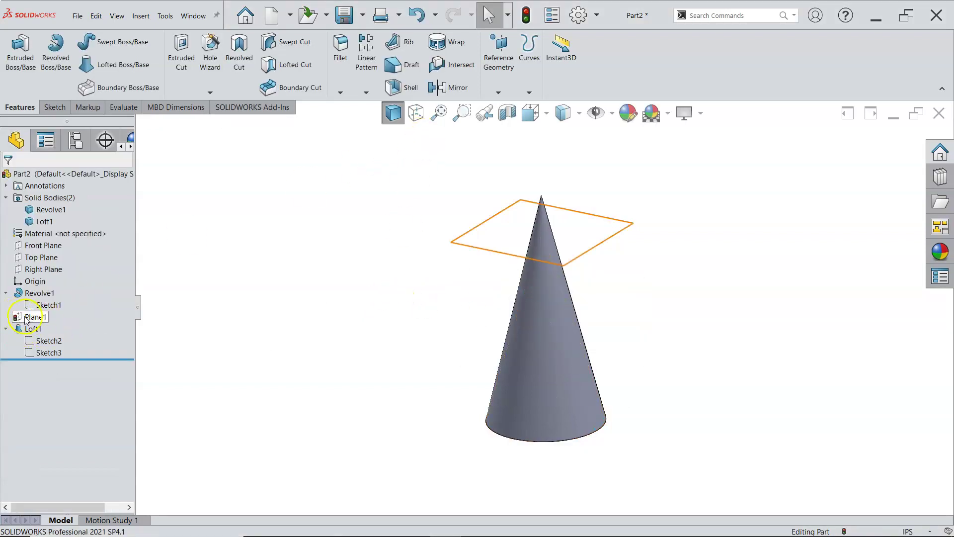
click(528, 16)
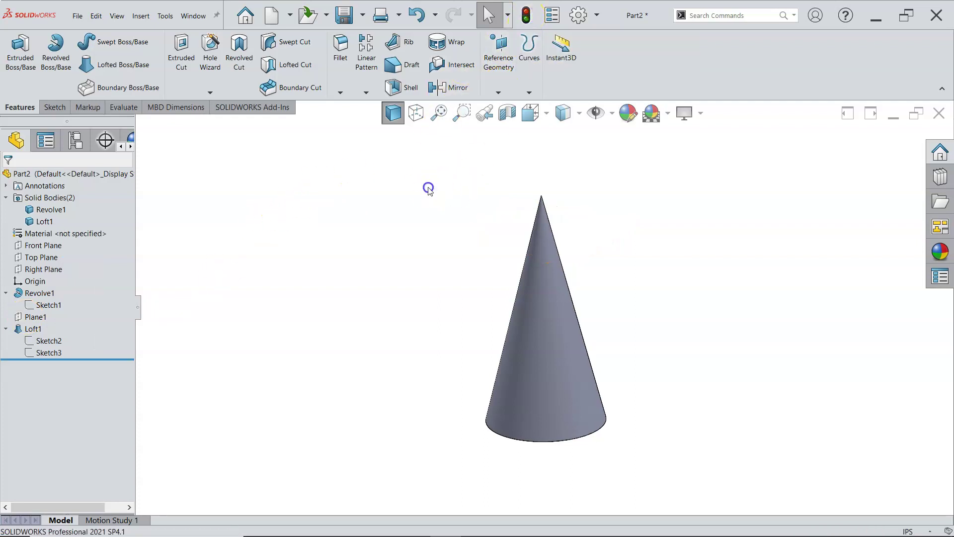
Compare the overlapping lofted and revolved cone bodies, including from the front view.
click(49, 223)
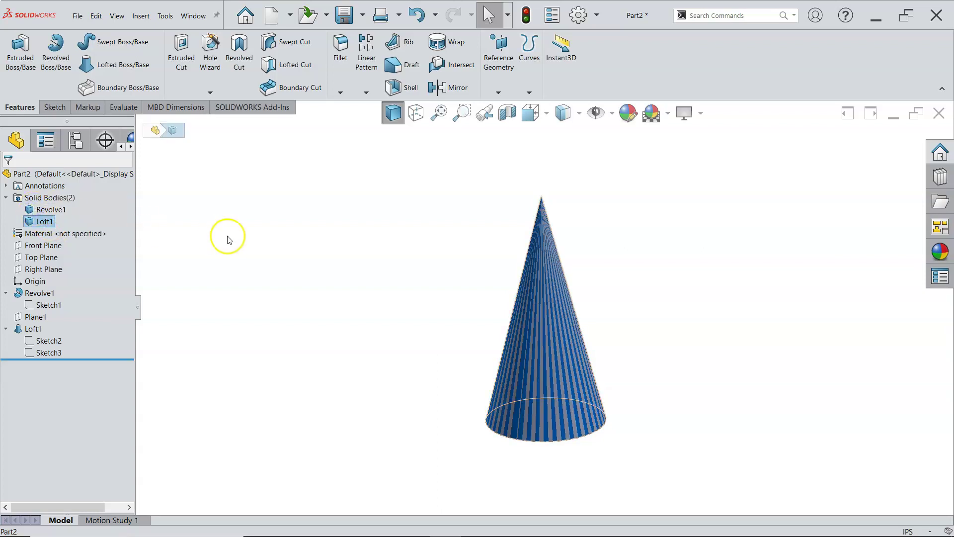
click(318, 259)
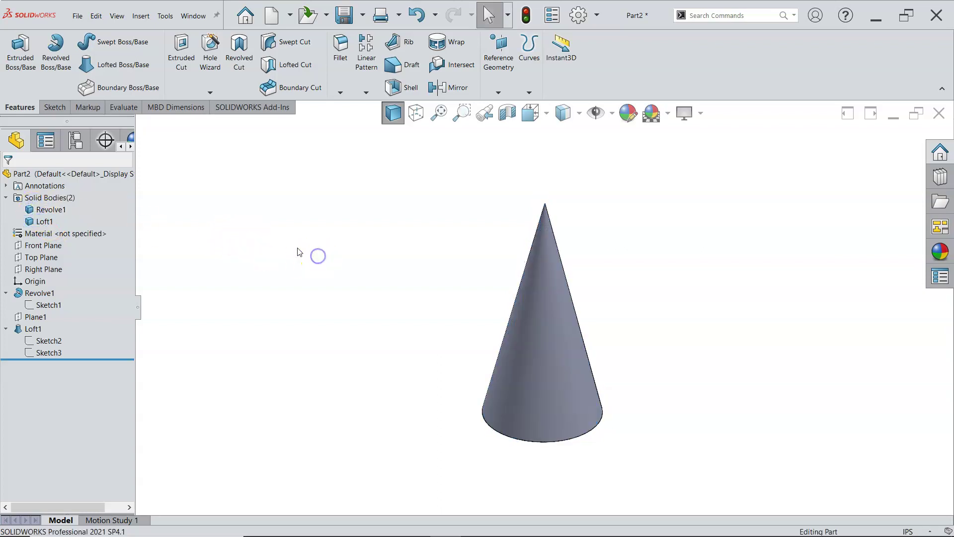
key(ctrl+1)
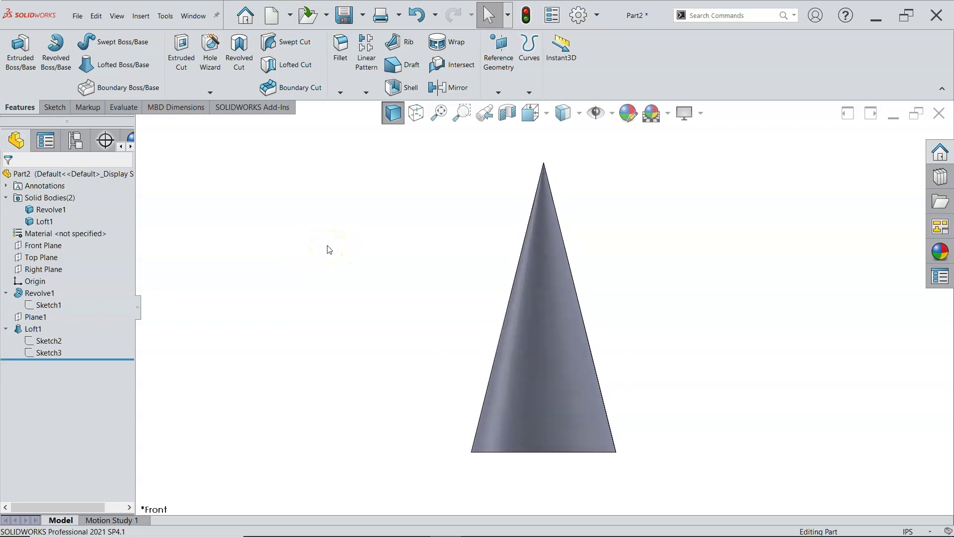
middle_drag(400, 235, 378, 296)
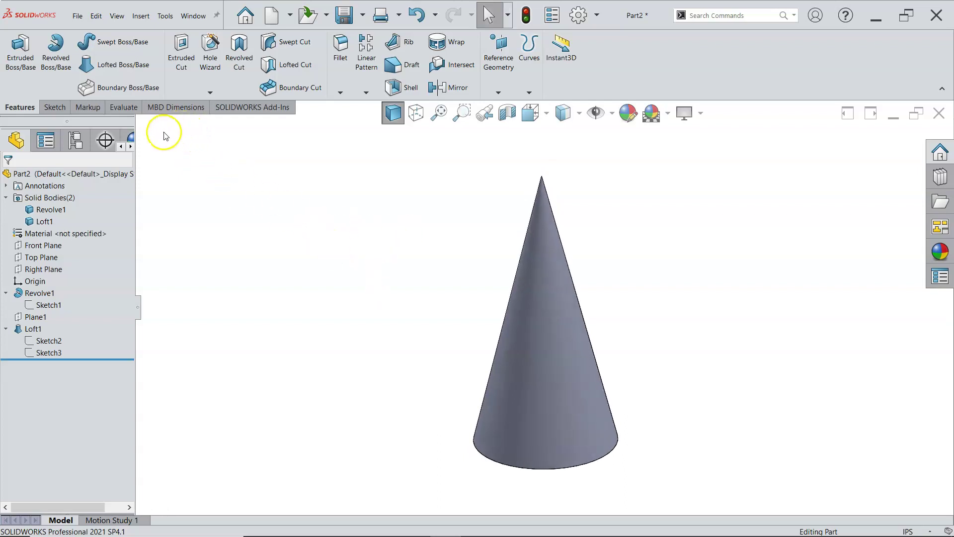
Check the mass properties of the part with both cone bodies included.
click(120, 106)
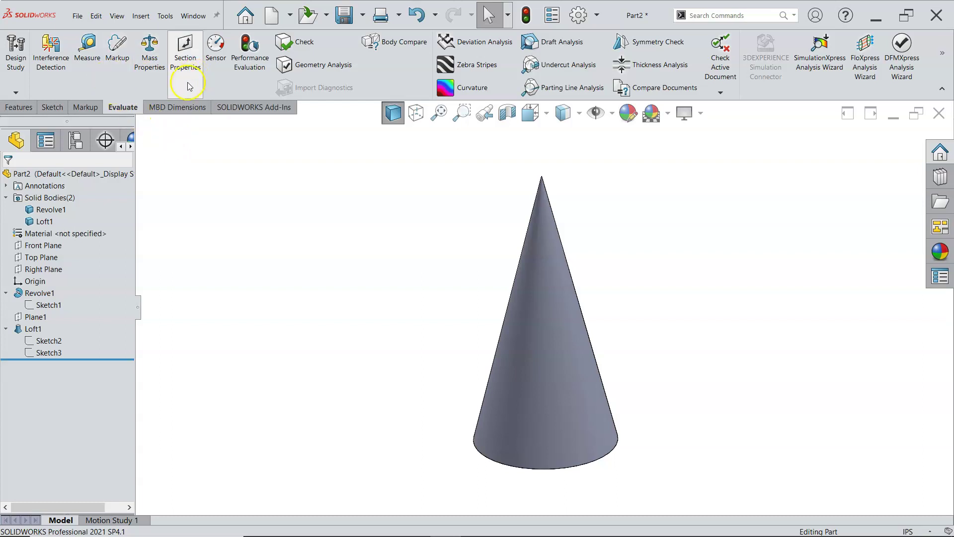
click(144, 68)
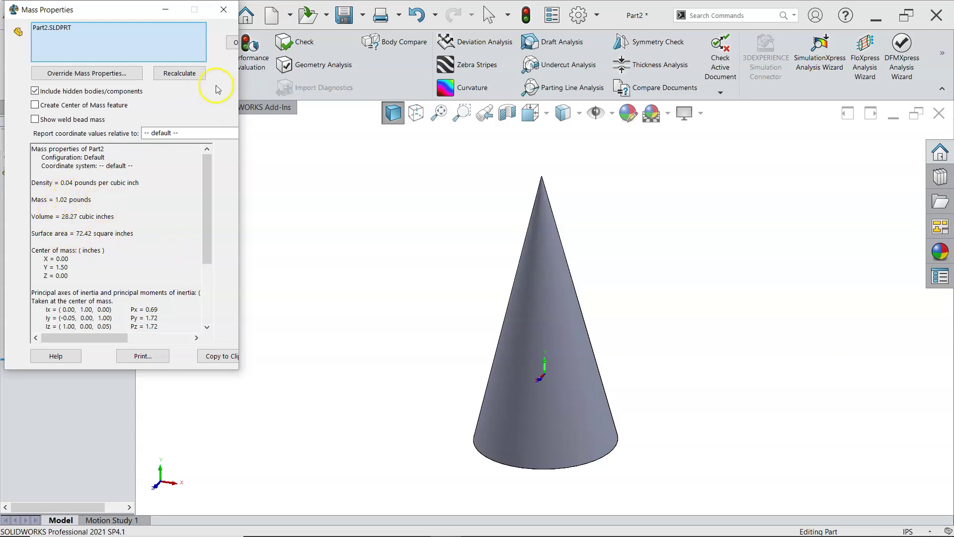
click(223, 9)
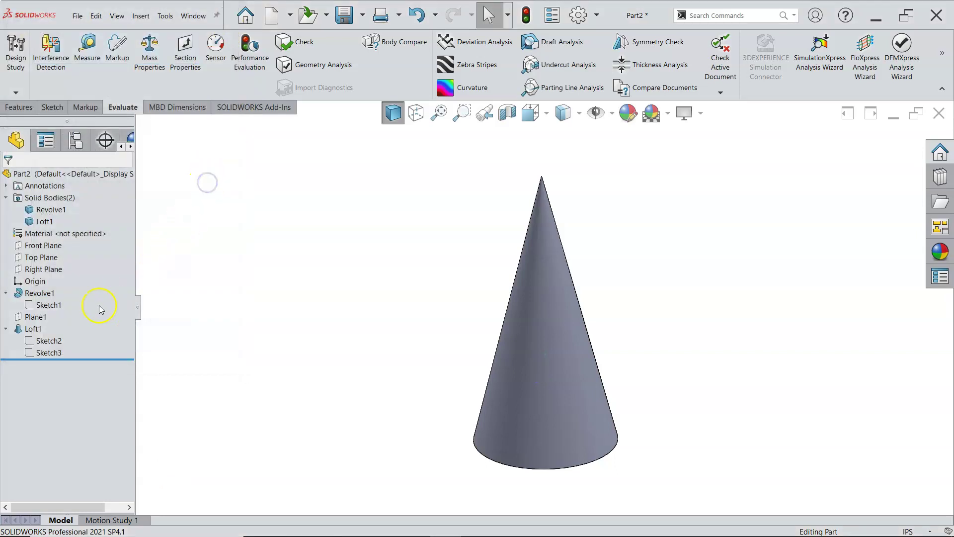
Suppress the loft feature so that only the revolved cone body is left.
click(33, 329)
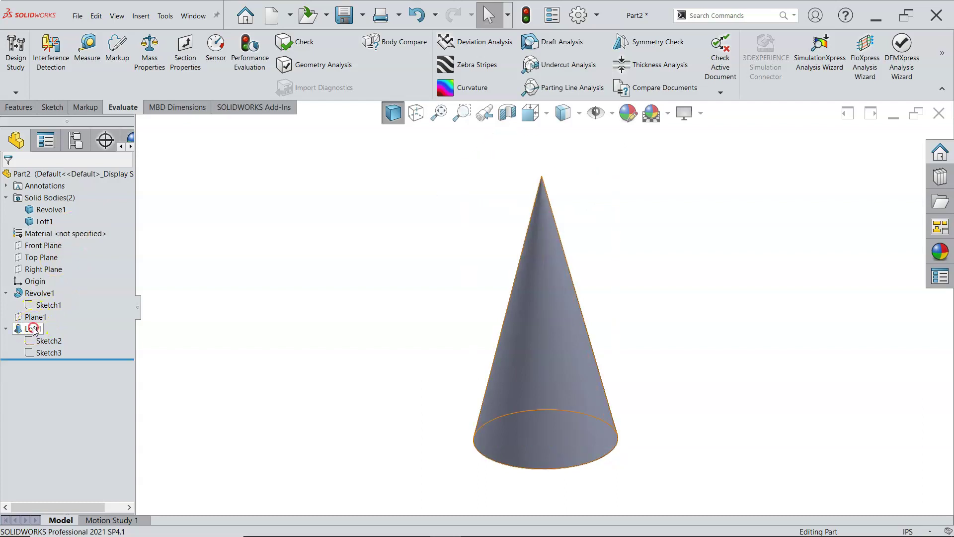
right_click(33, 329)
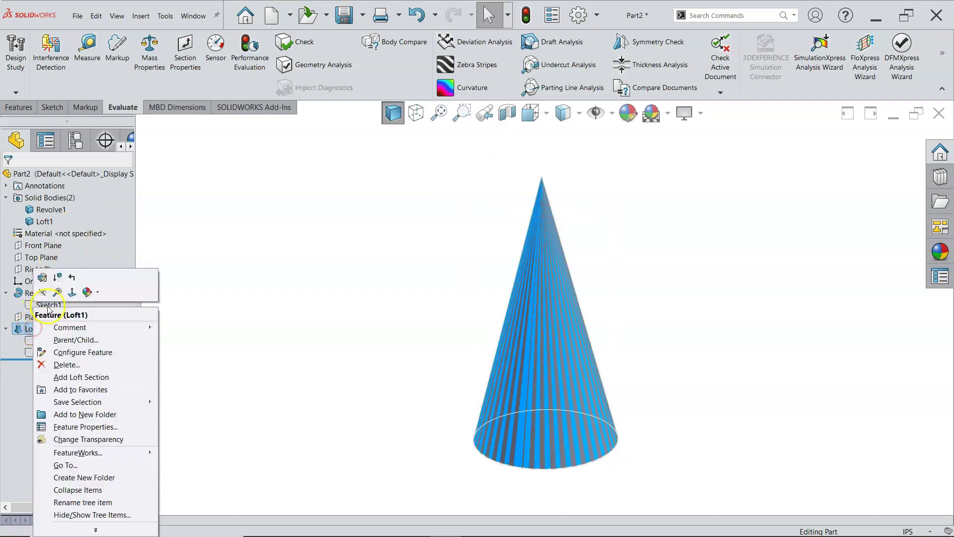
click(58, 277)
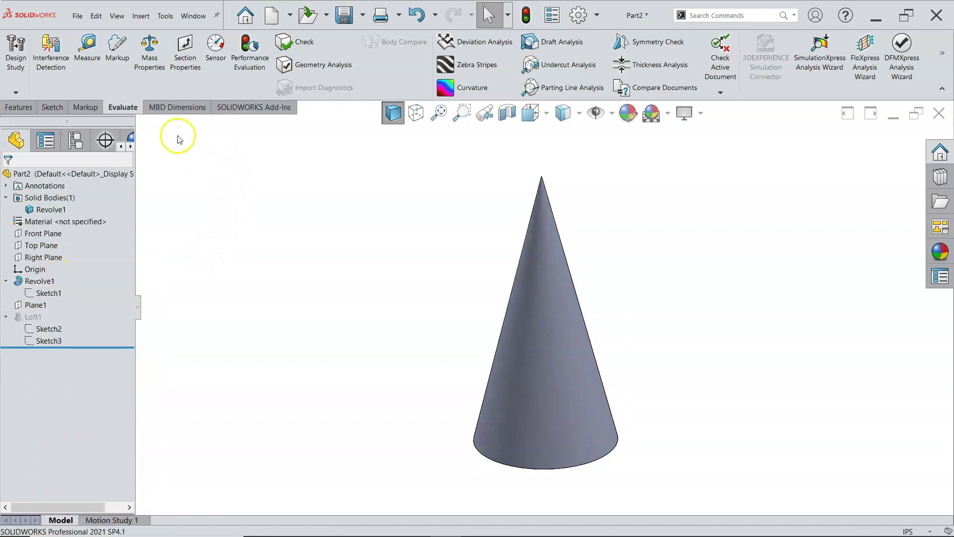
Check the mass properties of the part with only the revolved cone active.
click(150, 52)
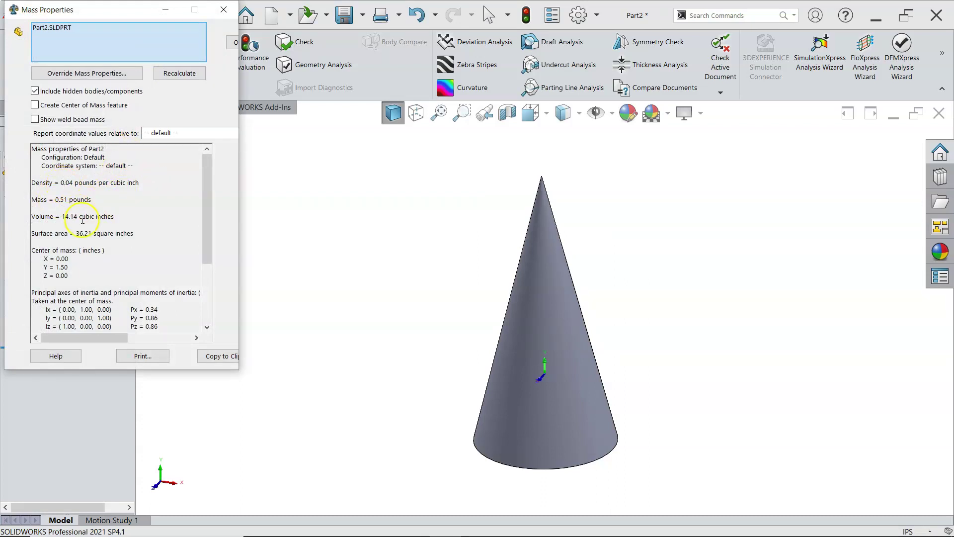
click(224, 9)
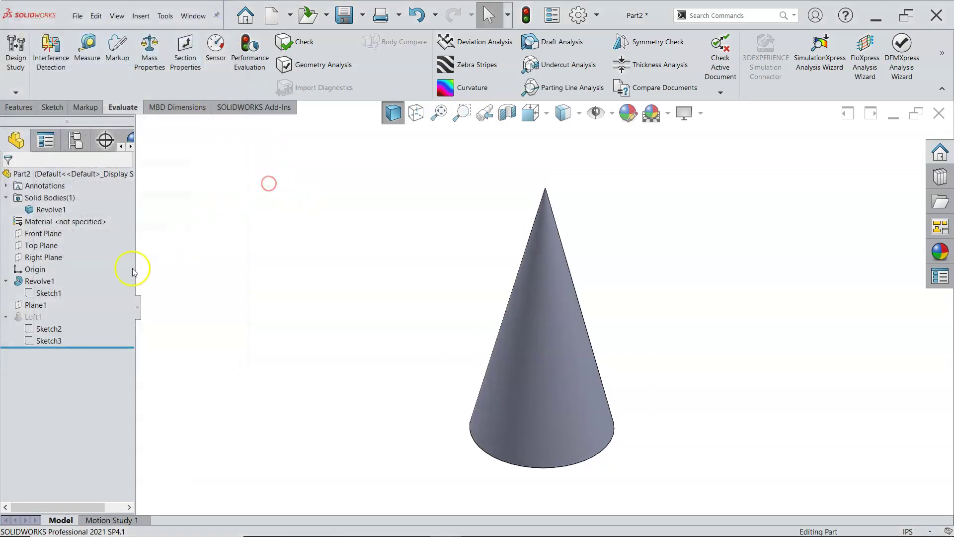
click(236, 280)
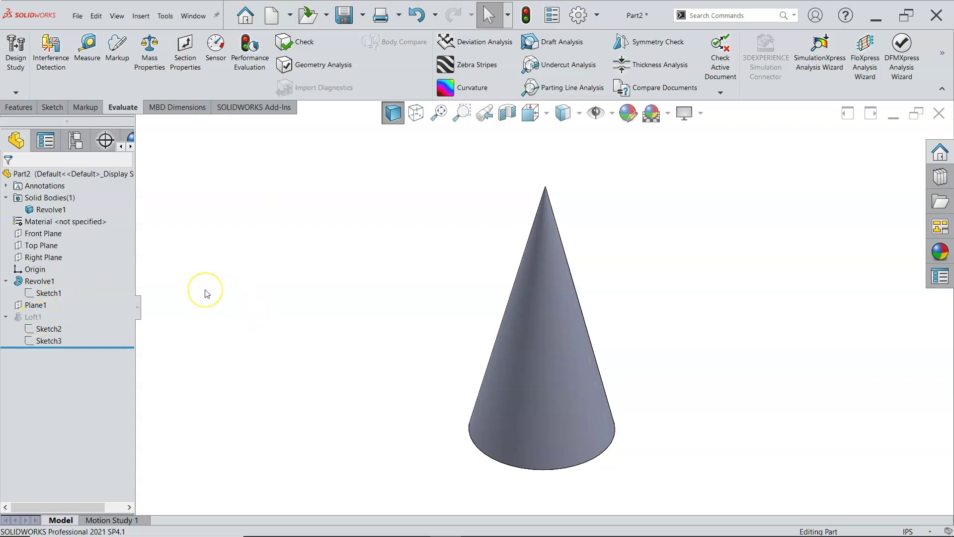
Set the view to isometric and save the part as Right Cone in the Assignment1 folder.
key(ctrl+7)
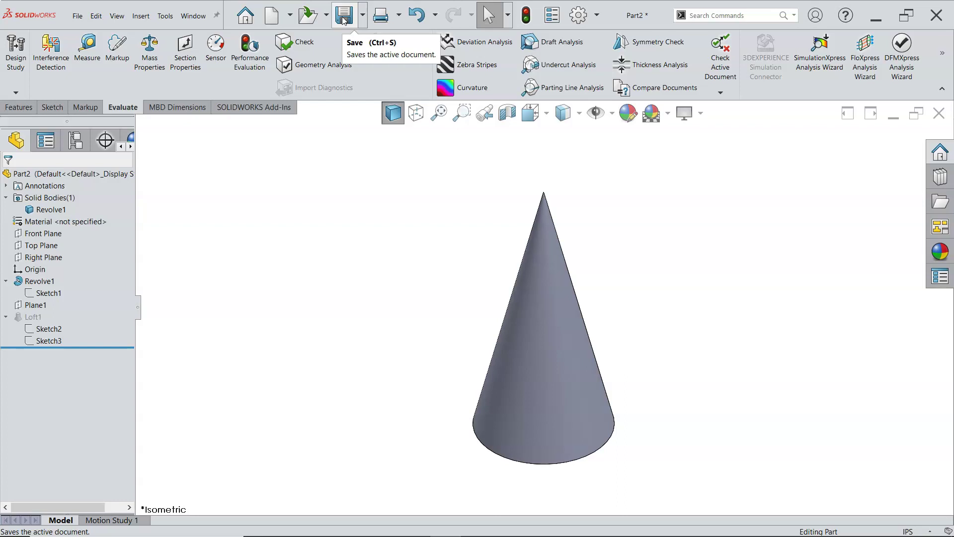
click(344, 19)
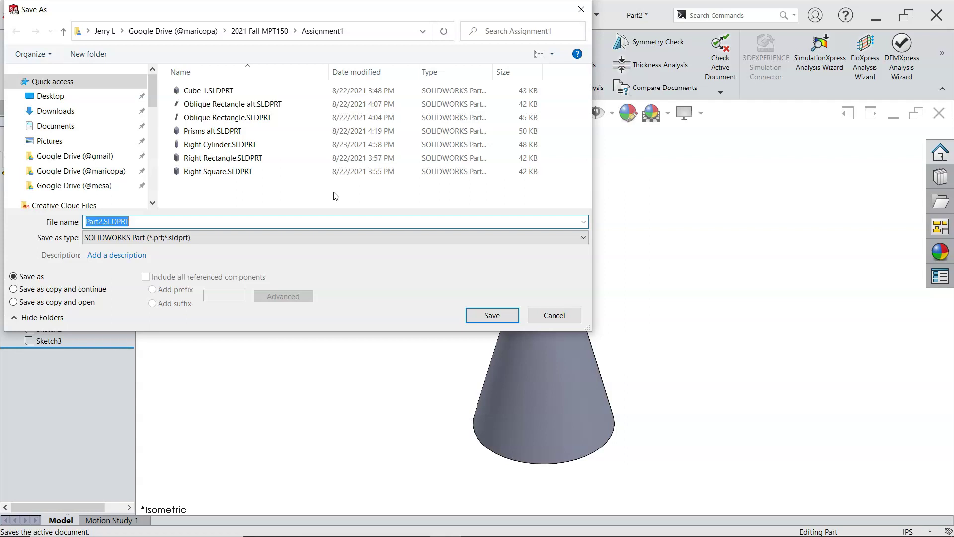
text(Righ )
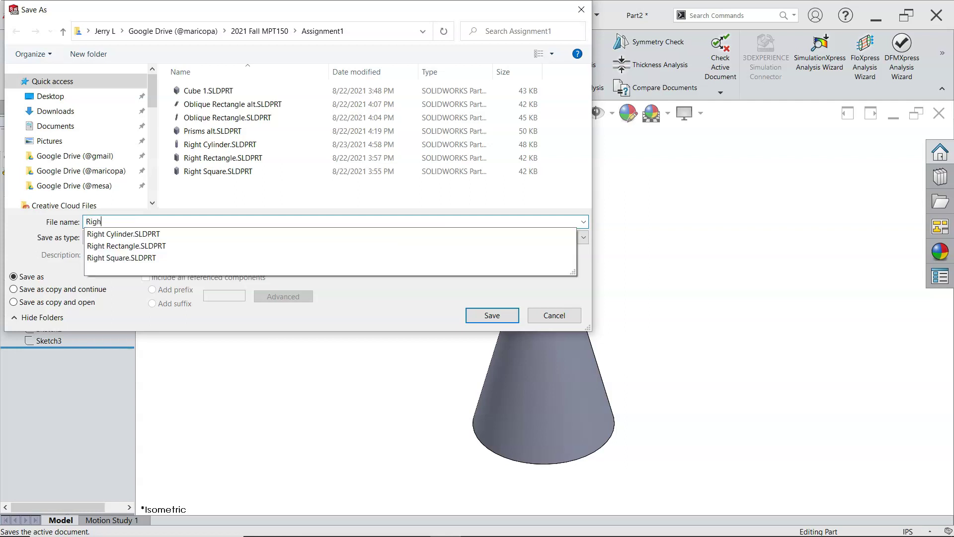
text(t Cone)
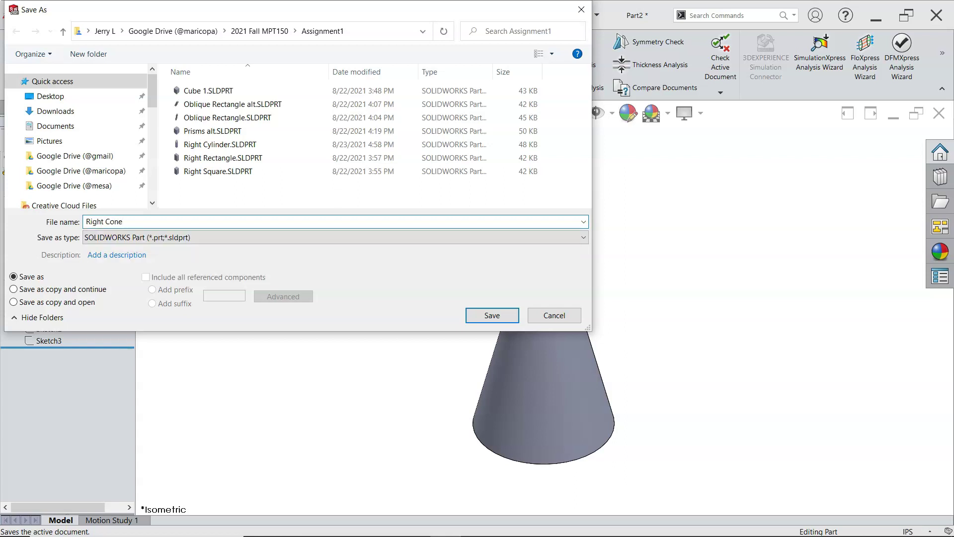
click(481, 315)
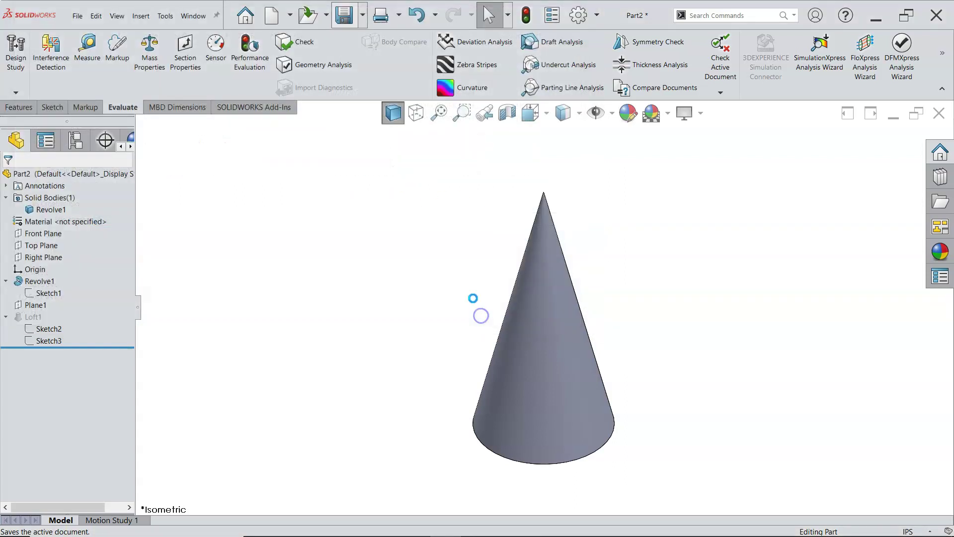